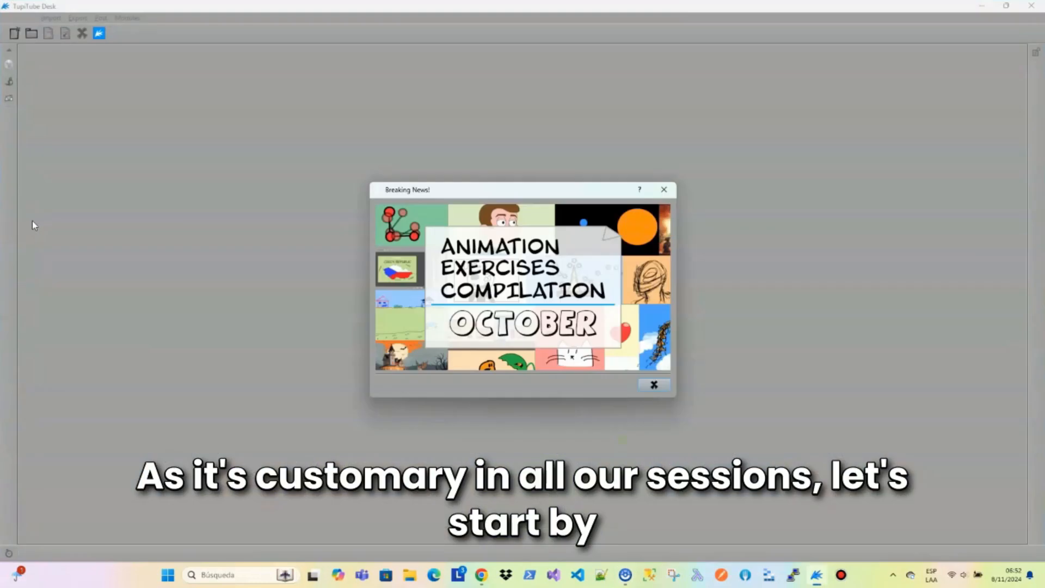
- Create a new project with the 1080 (Full HD) - 24 preset and set its background colour to light blue #81c0ff
click(657, 382)
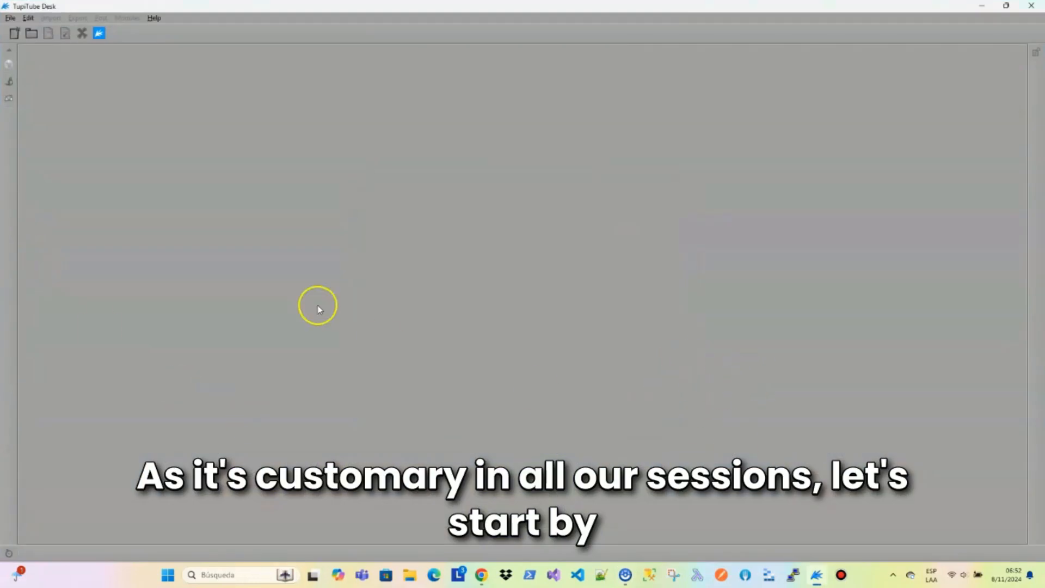
click(14, 33)
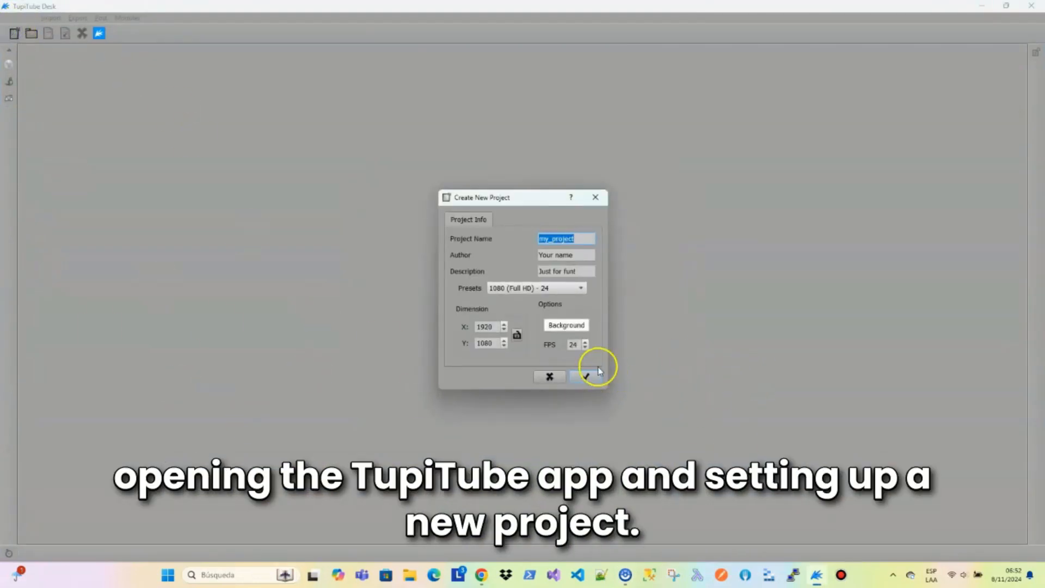
click(585, 376)
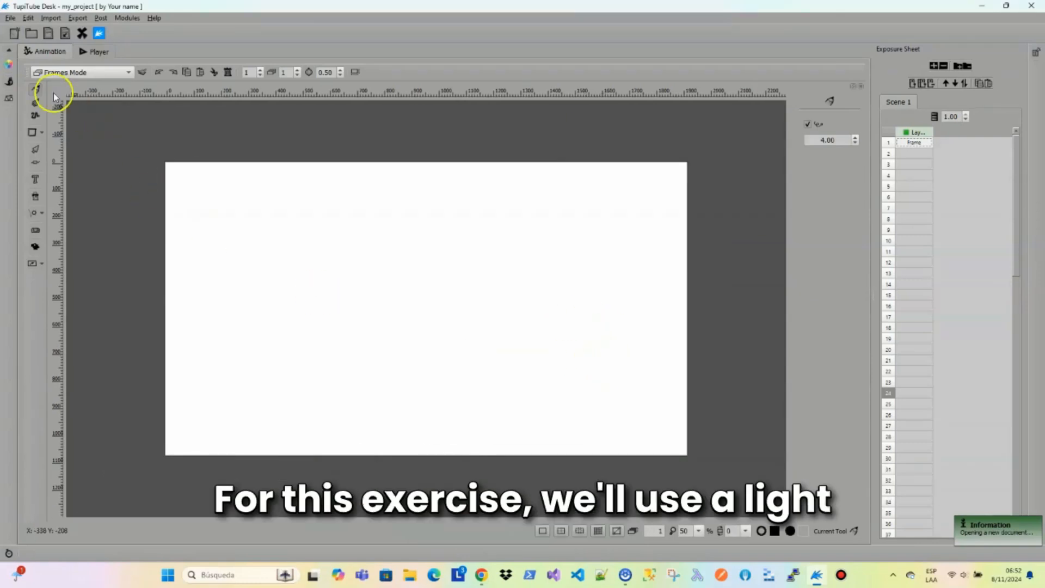
click(9, 66)
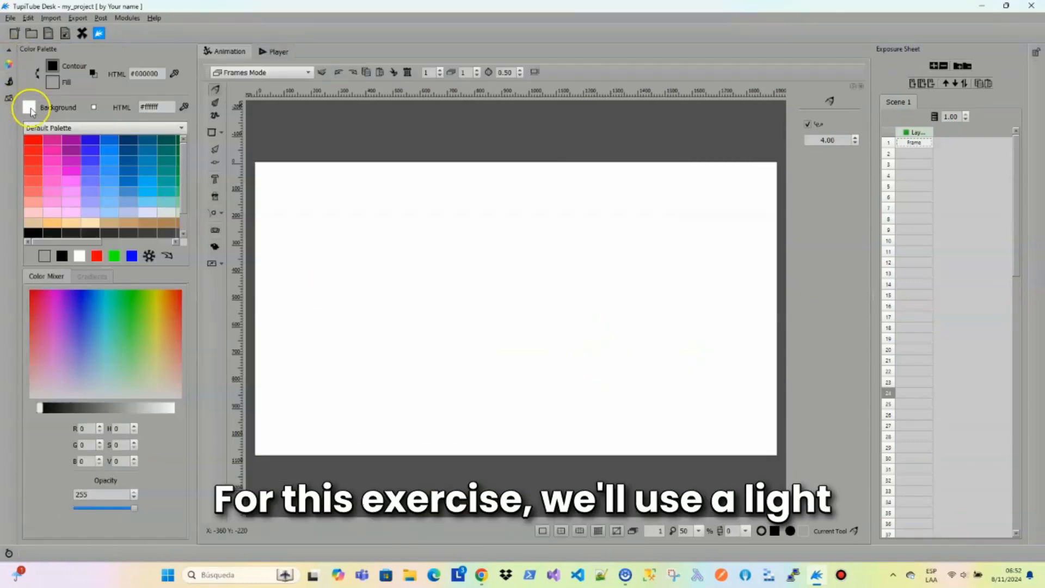
click(109, 202)
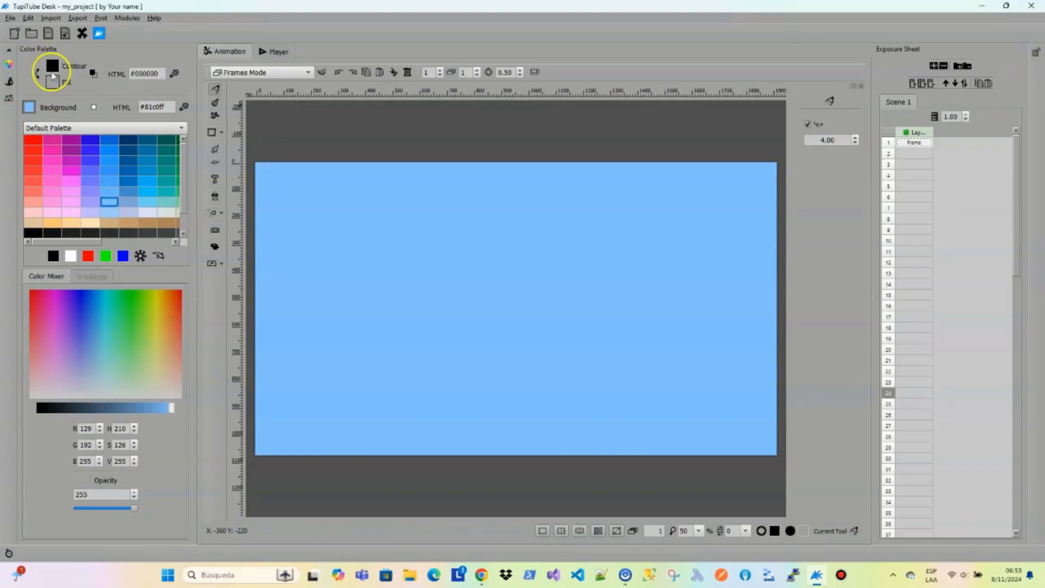
- Set the contour colour to dark gray #555555 and the fill colour to light yellow #fff79a
click(53, 65)
scroll(184, 185, down, 1)
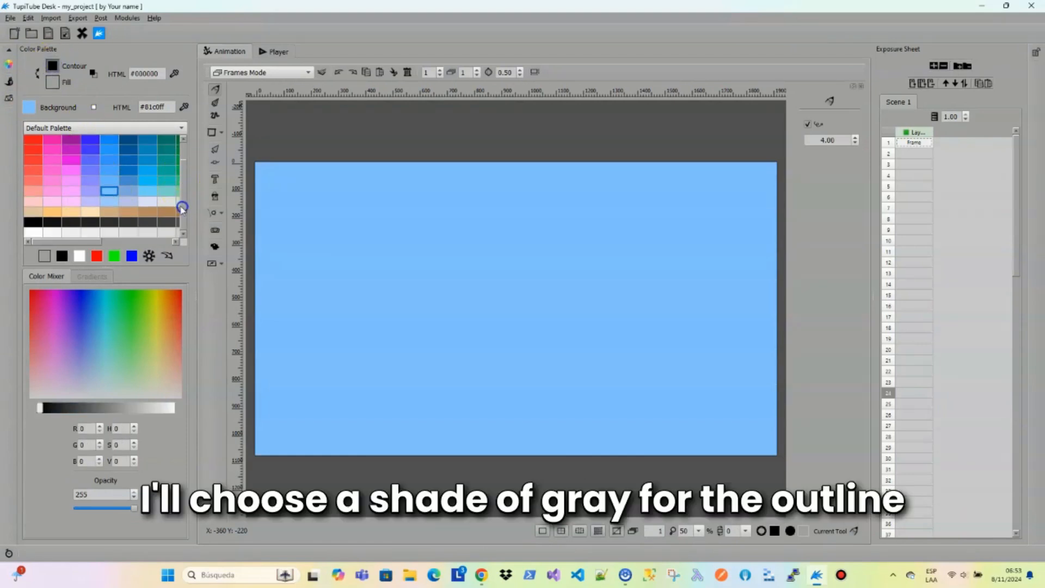
drag(92, 242, 127, 245)
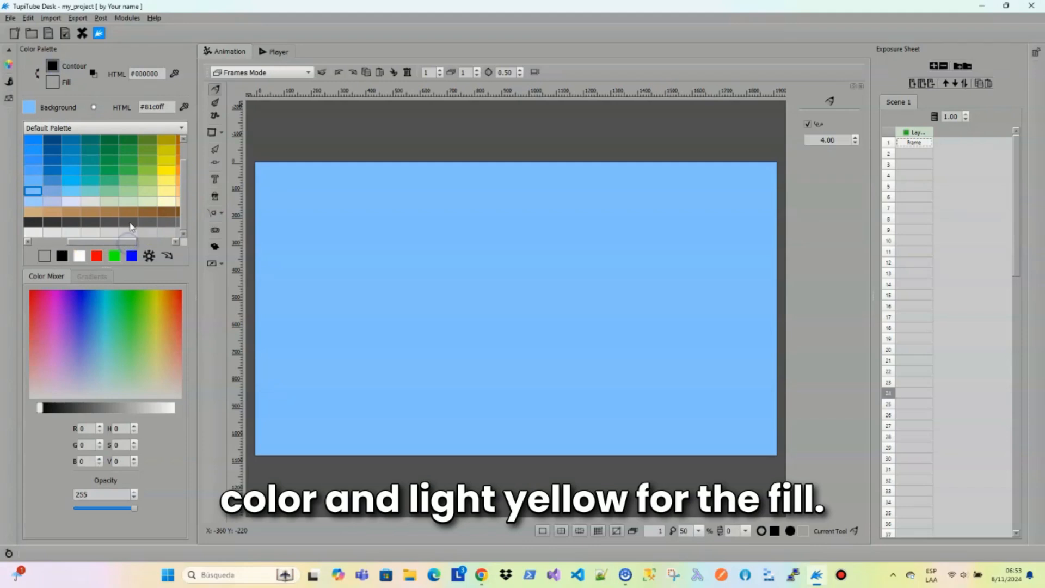
click(129, 222)
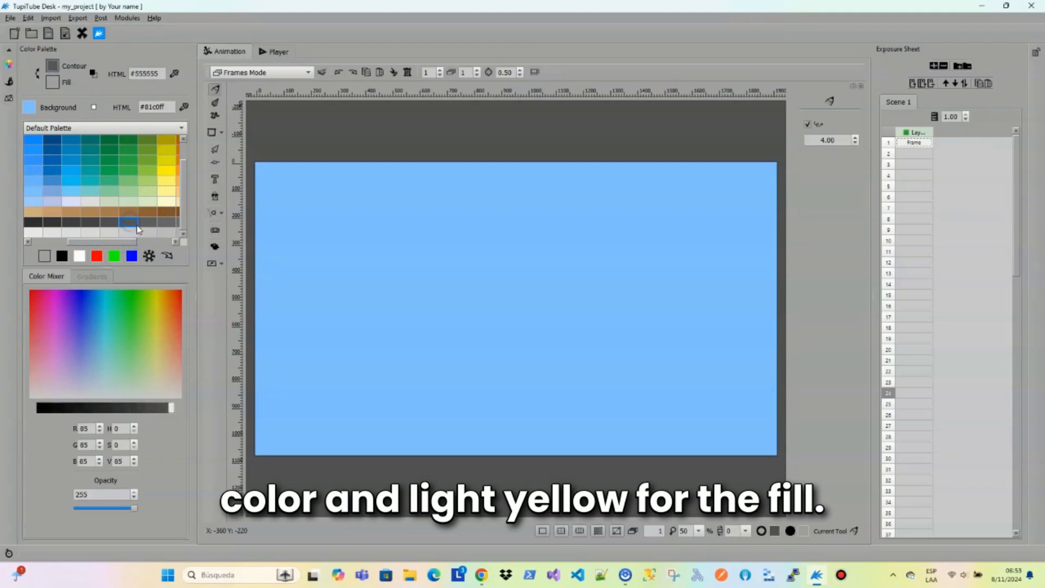
click(52, 84)
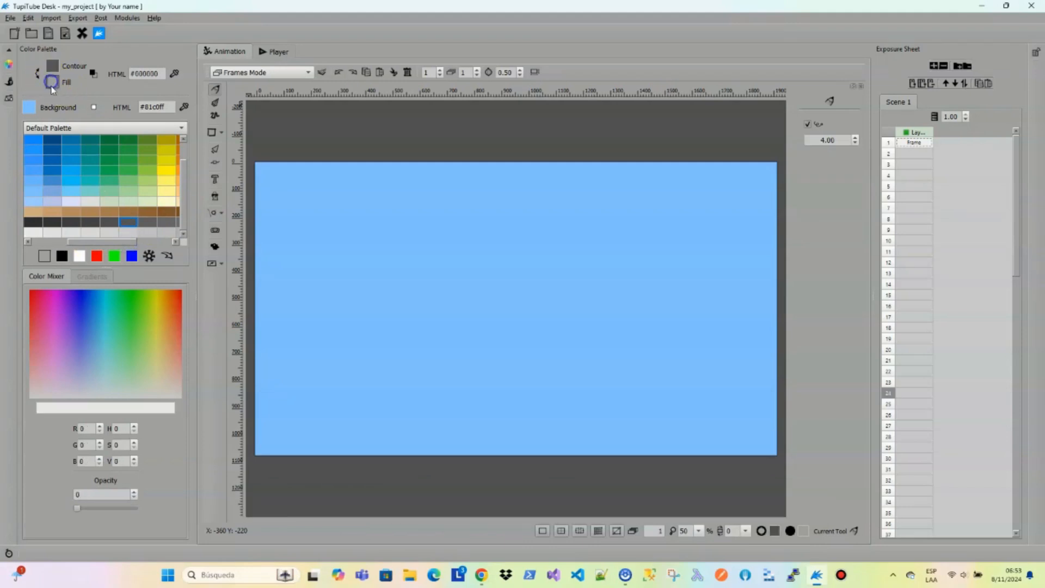
click(167, 193)
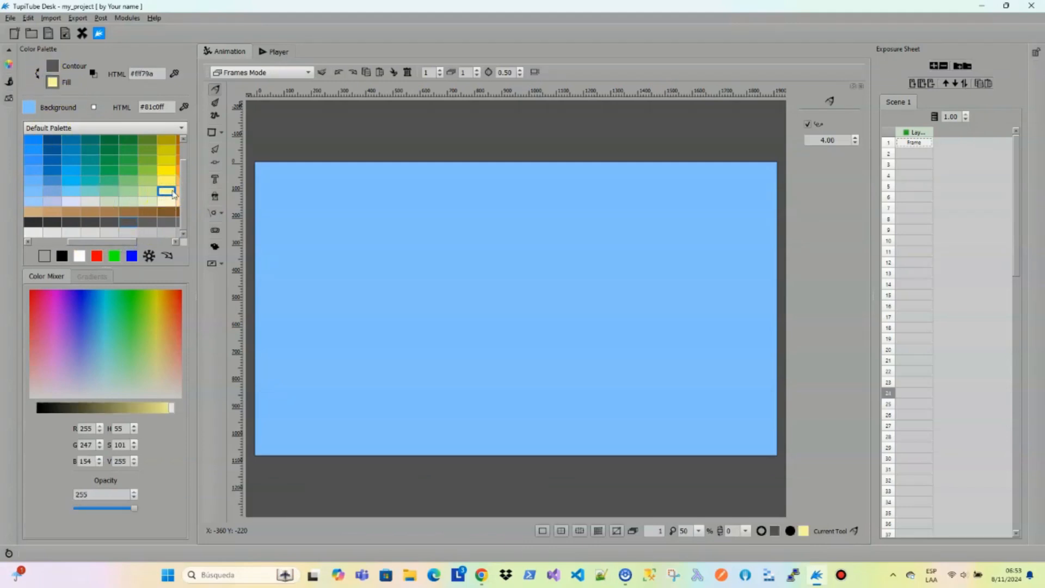
- Set the brush thickness to 8 and turn on the canvas grid
click(10, 82)
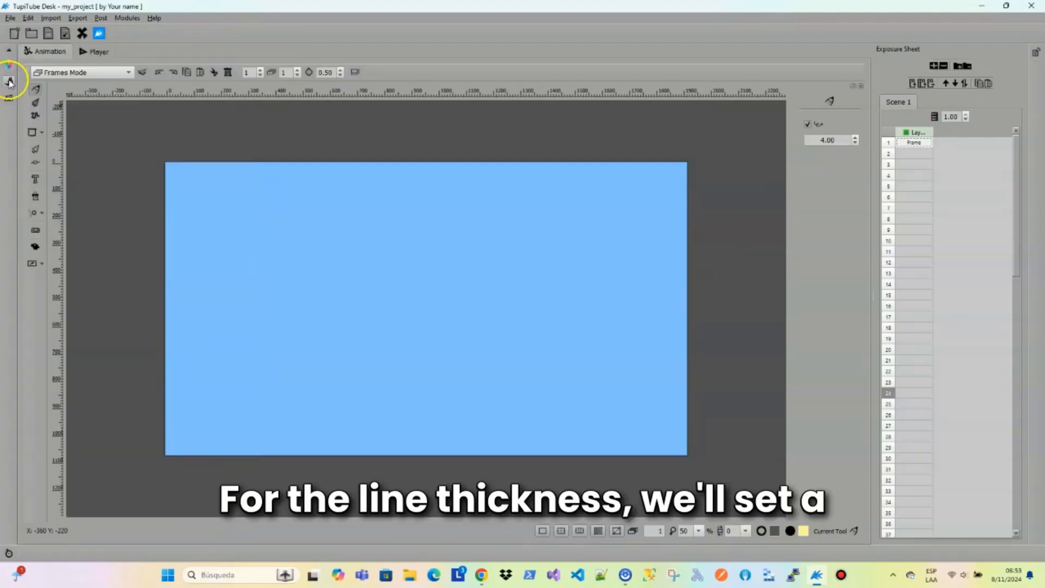
click(9, 81)
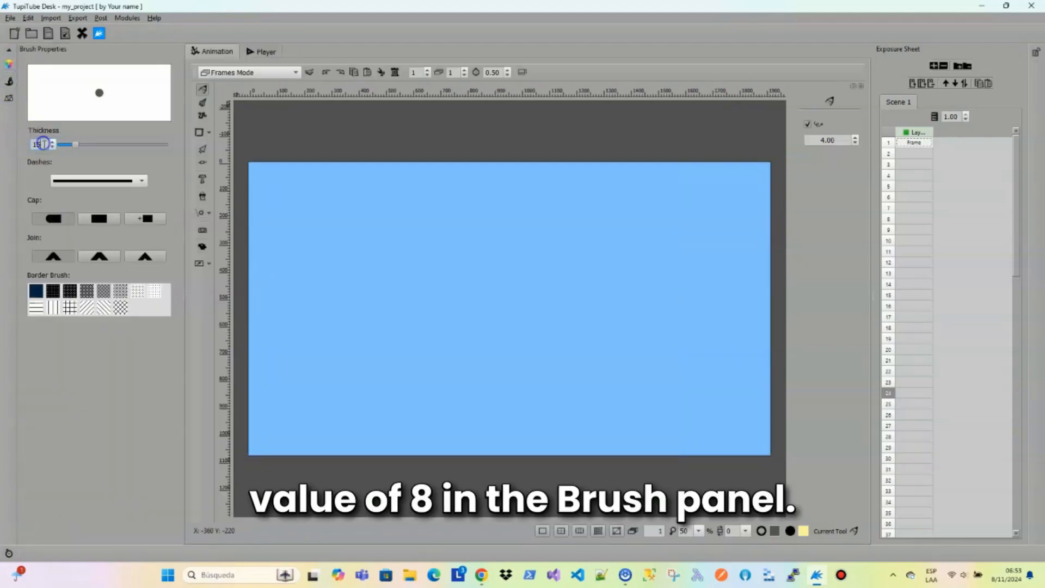
key(BackSpace)
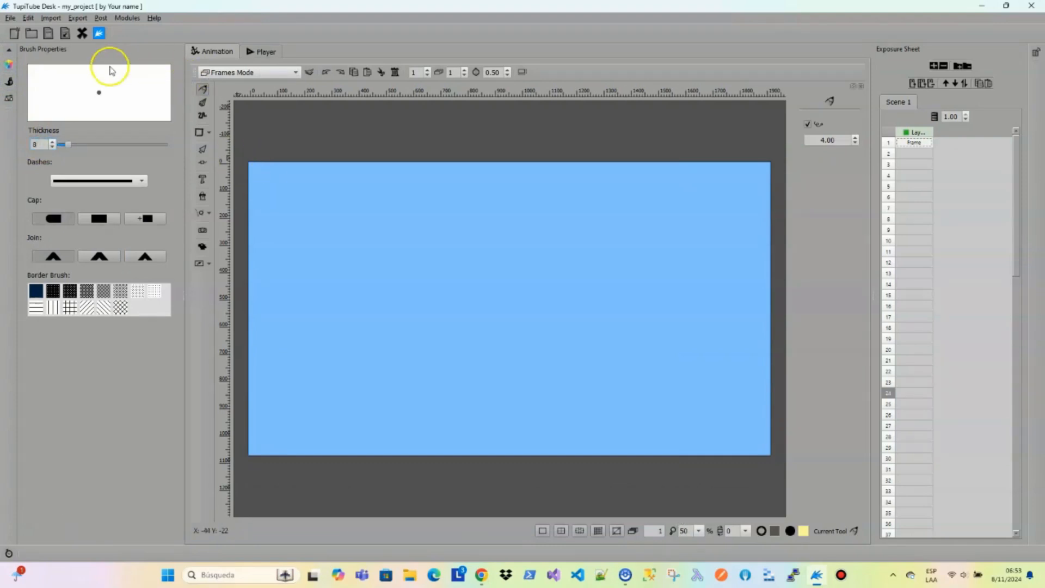
click(10, 82)
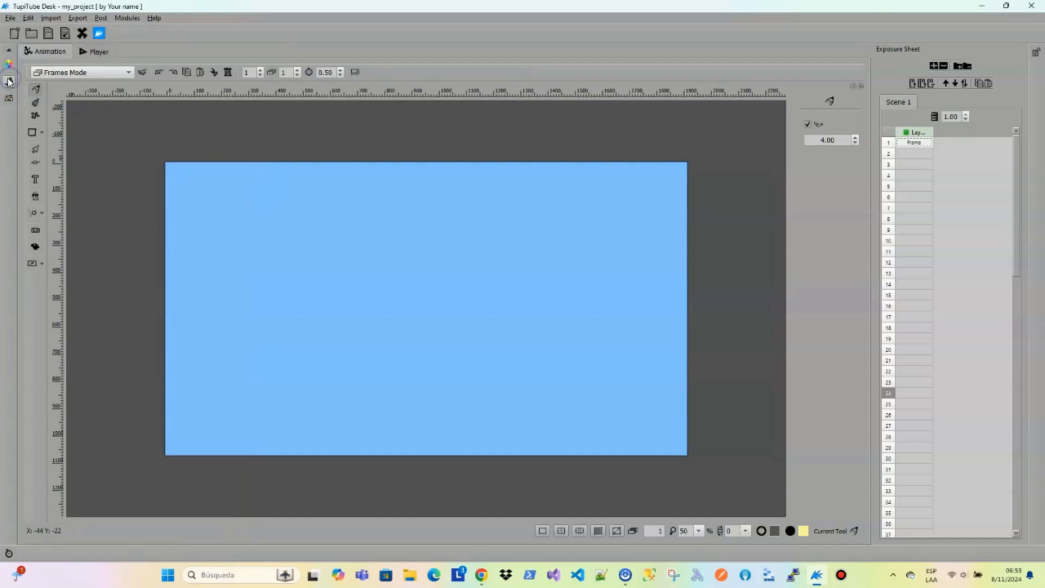
click(598, 531)
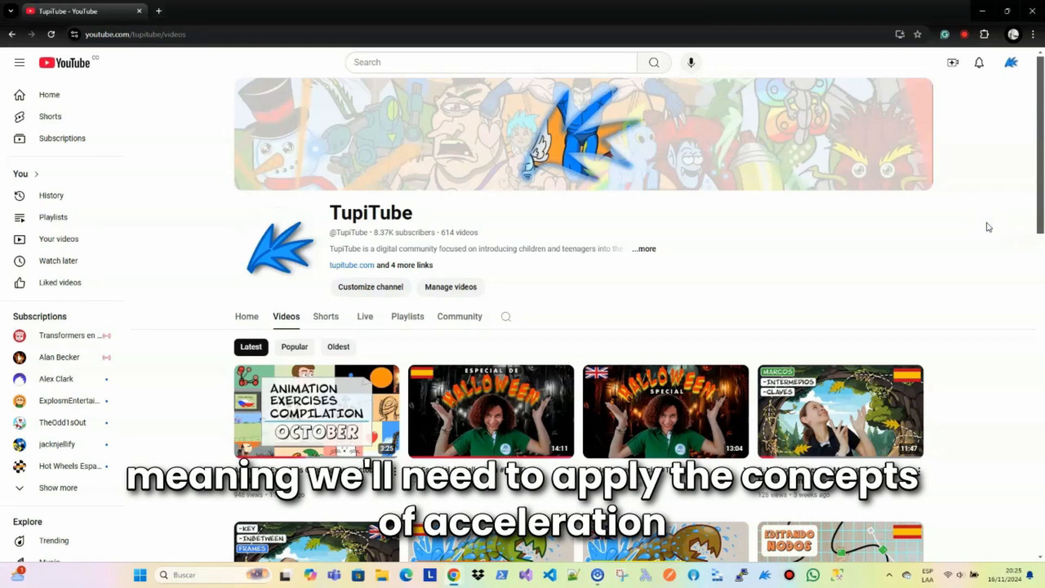
- Look through the TupiTube channel's YouTube videos for the session "5. Key Concepts of Motion"
scroll(988, 227, down, 7)
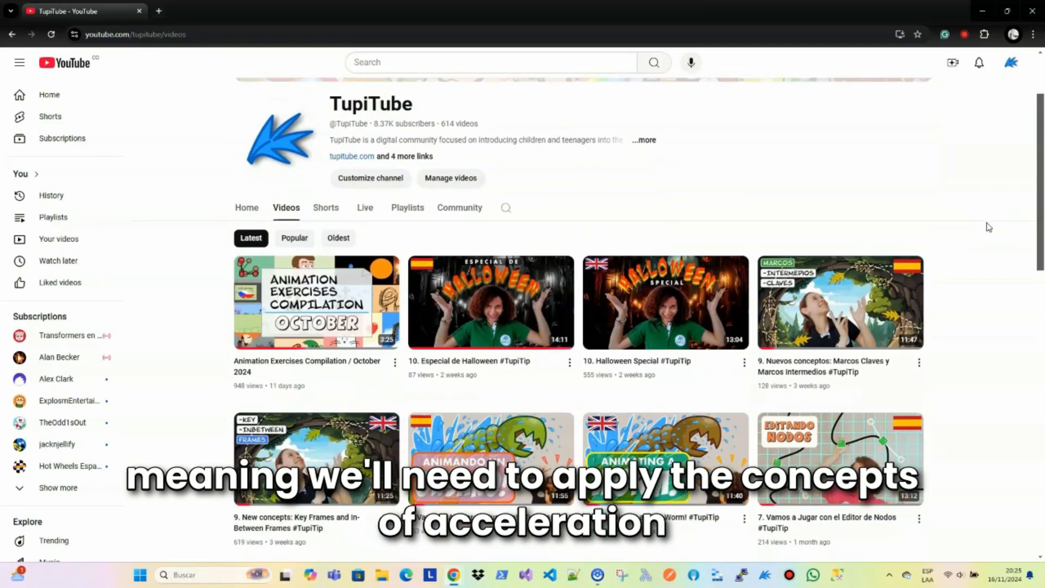
scroll(989, 227, down, 4)
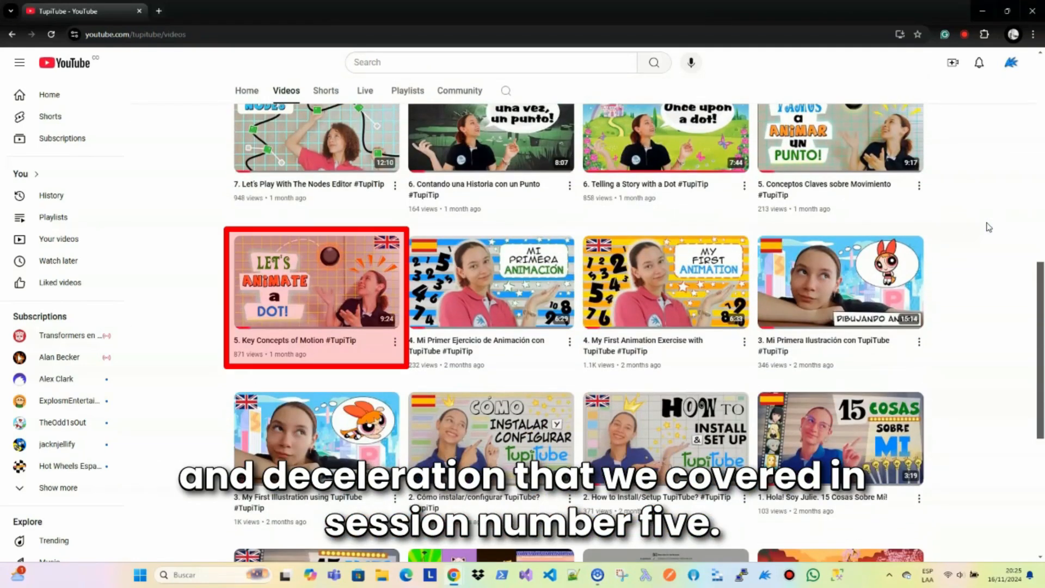
mouse_move(367, 283)
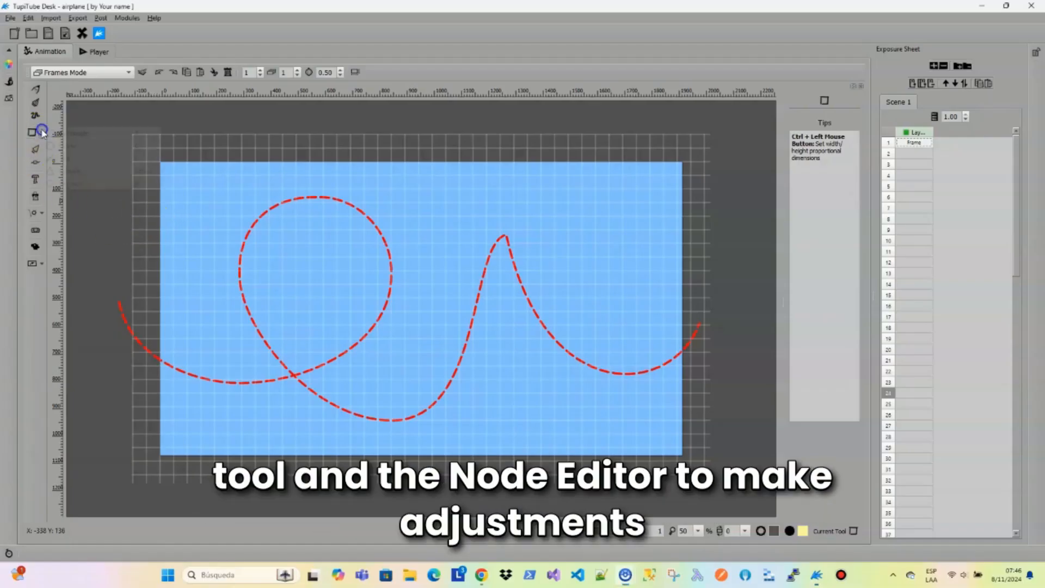
- Draw a triangular paper airplane with the Line tool in frame 1, at the path's start outside the canvas's left edge
click(33, 133)
click(68, 159)
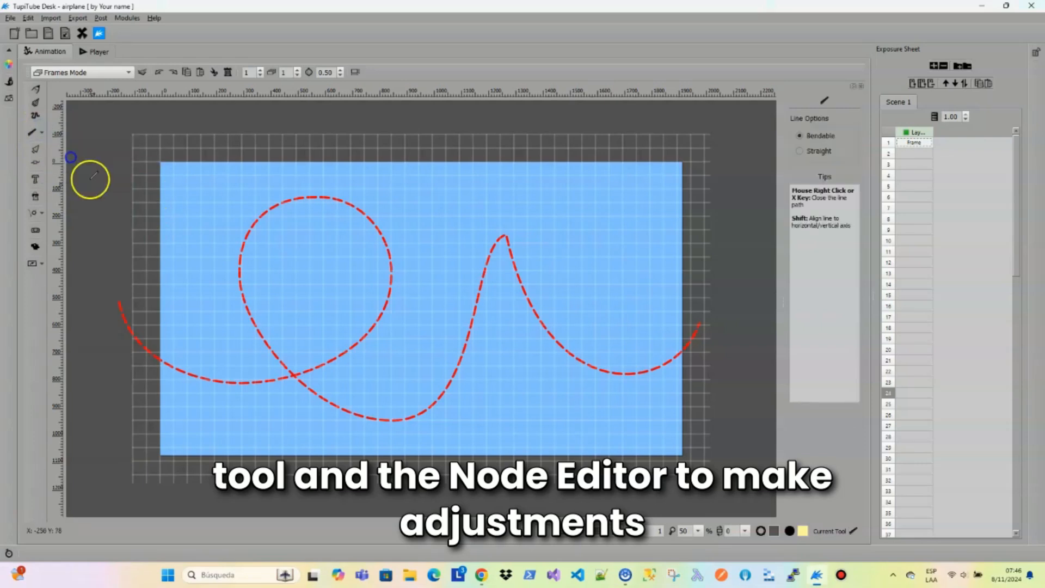
click(122, 319)
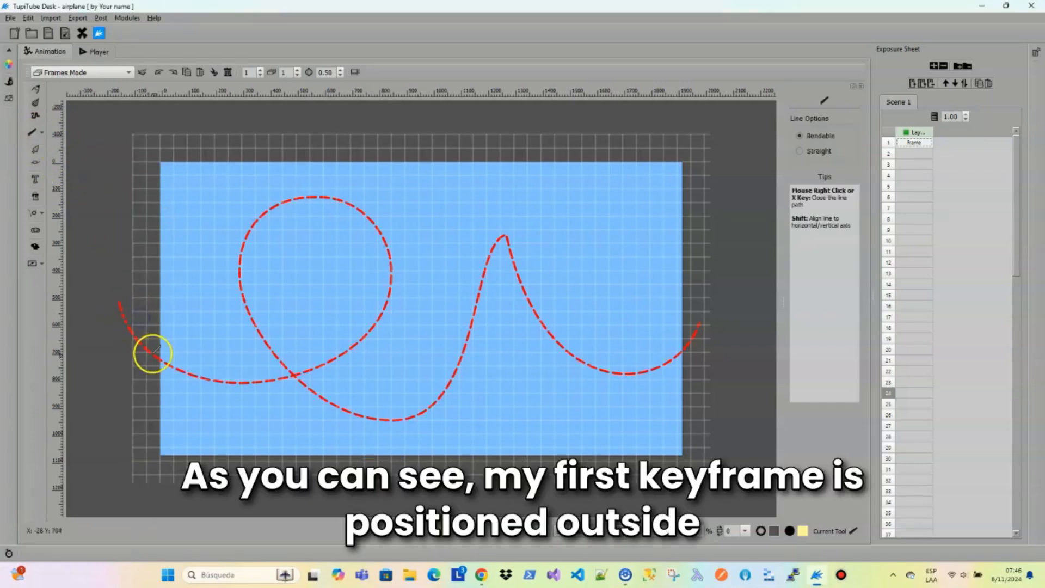
- Curve the frame 1 airplane's edges with the Nodes Editor so its body follows the start of the dashed path
click(35, 162)
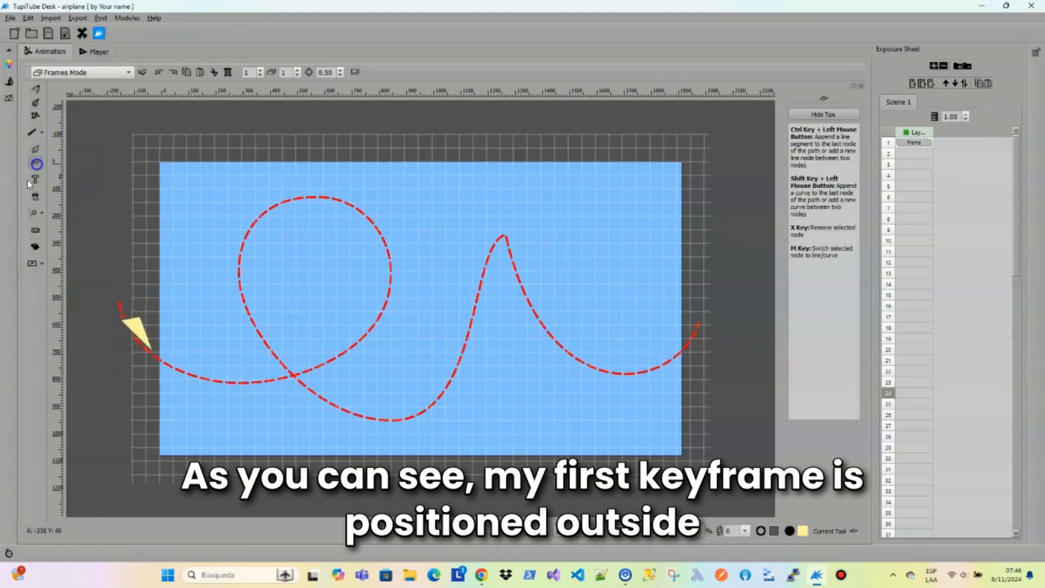
click(123, 327)
drag(120, 319, 144, 330)
mouse_move(155, 354)
mouse_down()
mouse_move(122, 329)
mouse_move(138, 347)
mouse_up()
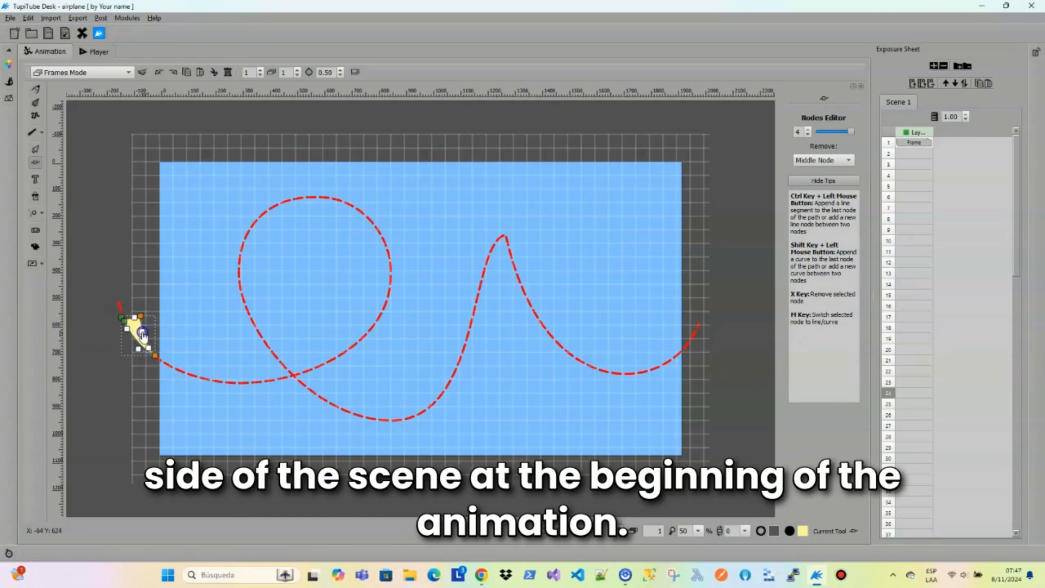
click(102, 369)
click(128, 326)
click(113, 338)
- Add frame 2 and draw a closed triangular airplane with the Line tool along the lowest part of the path's first curve
click(914, 143)
click(919, 154)
click(32, 132)
click(229, 382)
click(229, 367)
click(281, 378)
click(229, 382)
right_click(229, 384)
- Bend the lower edge of the frame 2 airplane with the Nodes Editor to match the path's first curve
click(36, 162)
click(234, 382)
drag(280, 379, 256, 376)
click(228, 368)
click(249, 400)
- Add frame 3 and draw a closed airplane shape with the Line tool on the lower-right rise of the loop
click(914, 153)
click(926, 166)
click(33, 131)
click(351, 335)
click(388, 299)
click(359, 342)
click(351, 335)
right_click(351, 335)
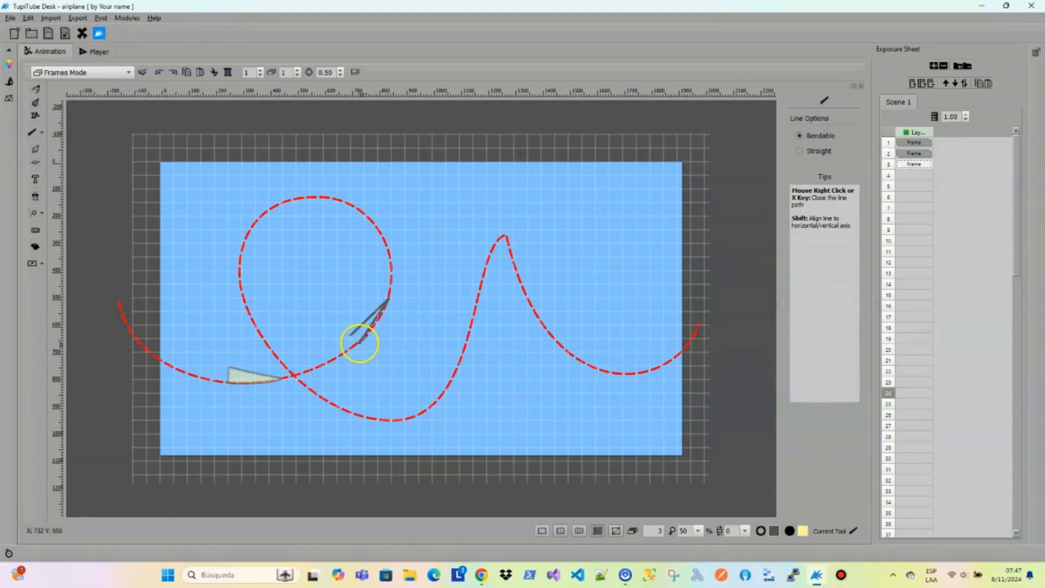
- Bend the frame 3 airplane's edges with the Nodes Editor so they follow the loop's rising right side
click(36, 162)
click(359, 340)
drag(358, 341, 363, 339)
drag(389, 298, 379, 317)
click(351, 336)
click(405, 329)
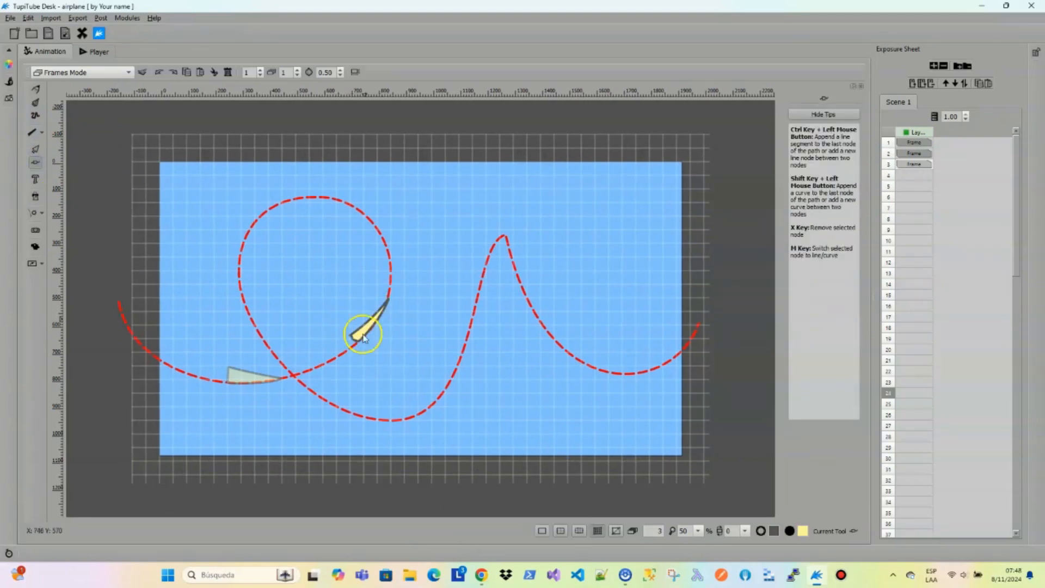
- Draw a closed airplane shape with the Line tool at the top of the loop in frame 4, its nose facing left
click(31, 134)
click(283, 202)
click(338, 200)
click(337, 217)
click(283, 205)
right_click(311, 249)
- Curve the frame 4 airplane's edges with the Nodes Editor to follow the arc at the top of the loop
key(n)
click(293, 209)
click(282, 202)
drag(310, 201, 280, 202)
drag(337, 217, 319, 208)
click(349, 205)
click(338, 200)
click(408, 203)
- Add frame 5 and draw a closed airplane shape with the Line tool heading down the loop's left side
click(914, 187)
key(l)
click(239, 265)
click(248, 262)
click(251, 313)
right_click(238, 263)
- Adjust the frame 5 airplane's nodes with the Nodes Editor to fit the loop's descending left side
click(35, 162)
click(241, 272)
click(248, 262)
click(189, 354)
- Add frame 6 and draw a closed airplane shape with the Line tool, its nose at the lowest point after the loop
click(914, 197)
click(33, 133)
click(335, 404)
click(340, 397)
click(392, 419)
right_click(349, 418)
- Bend the frame 6 airplane's lower edge with the Nodes Editor to match the valley after the loop
click(35, 162)
click(388, 418)
drag(388, 417, 356, 408)
click(376, 429)
- Add frame 7 and draw a closed airplane shape with the Line tool climbing toward the path's sharp peak
click(914, 208)
click(33, 132)
click(477, 297)
click(458, 290)
click(493, 245)
right_click(477, 297)
- Curve the frame 7 airplane's edges with the Nodes Editor and place its nose at the path's peak
key(n)
click(491, 248)
drag(491, 248, 477, 260)
drag(460, 294, 504, 235)
click(559, 215)
key(o)
key(n)
click(496, 233)
drag(494, 245, 490, 243)
- Add frame 8 and draw a closed airplane shape with the Line tool on the descent after the peak
click(33, 132)
click(914, 218)
click(551, 335)
click(558, 328)
click(602, 371)
click(551, 336)
right_click(551, 335)
- Bend the frame 8 airplane's lower edge with the Nodes Editor to follow the descending curve
click(36, 162)
click(551, 337)
drag(601, 370, 561, 350)
click(583, 307)
- Add frame 9 and draw a closed airplane shape with the Line tool at the path's end, just outside the canvas's right edge
click(914, 229)
click(33, 132)
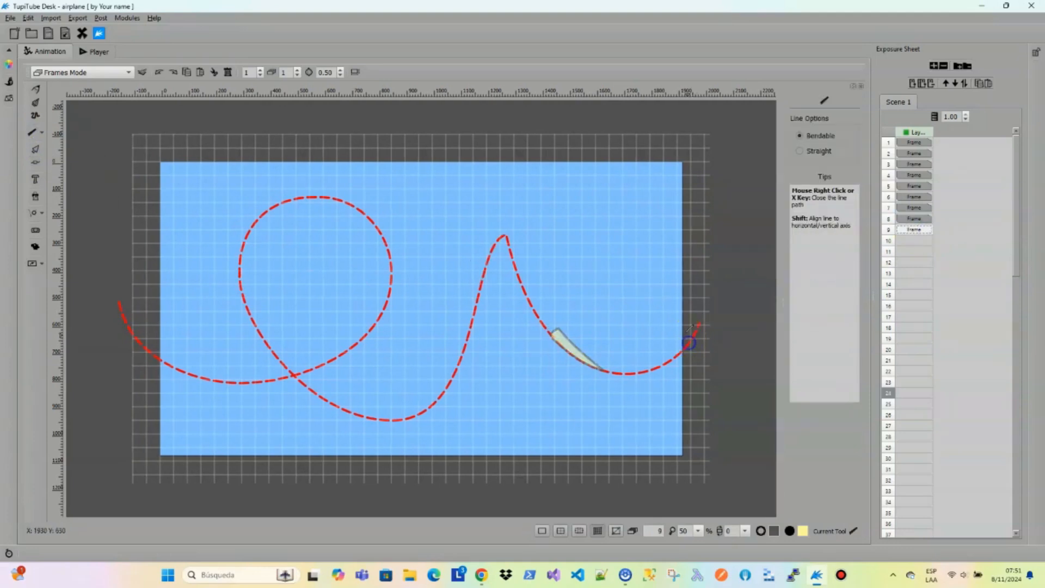
click(681, 329)
click(706, 296)
click(688, 341)
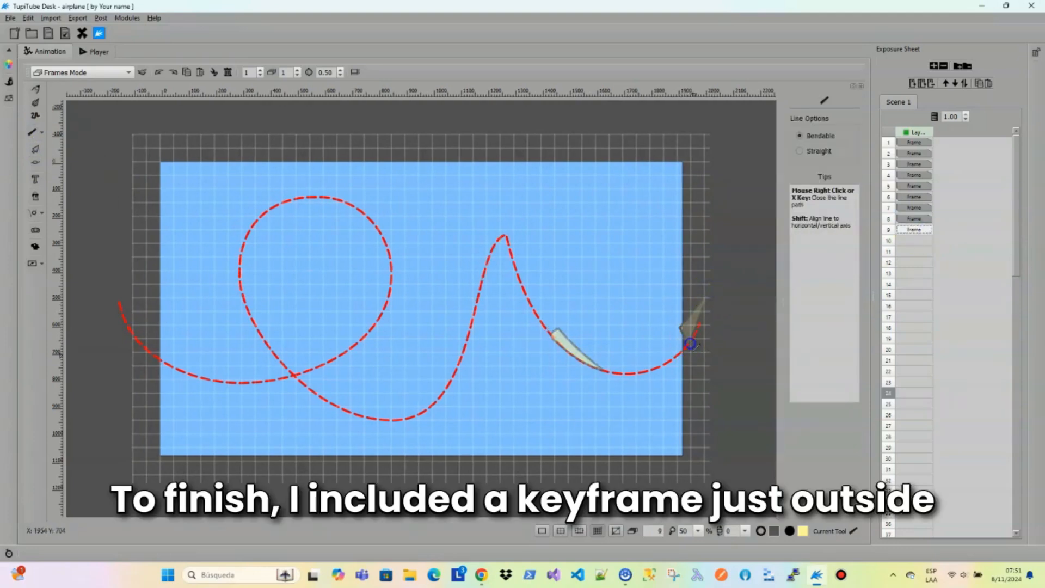
right_click(664, 373)
- Move the frame 9 airplane's nose slightly outward and curve its edge along the path's end with the Nodes Editor
click(36, 162)
click(695, 336)
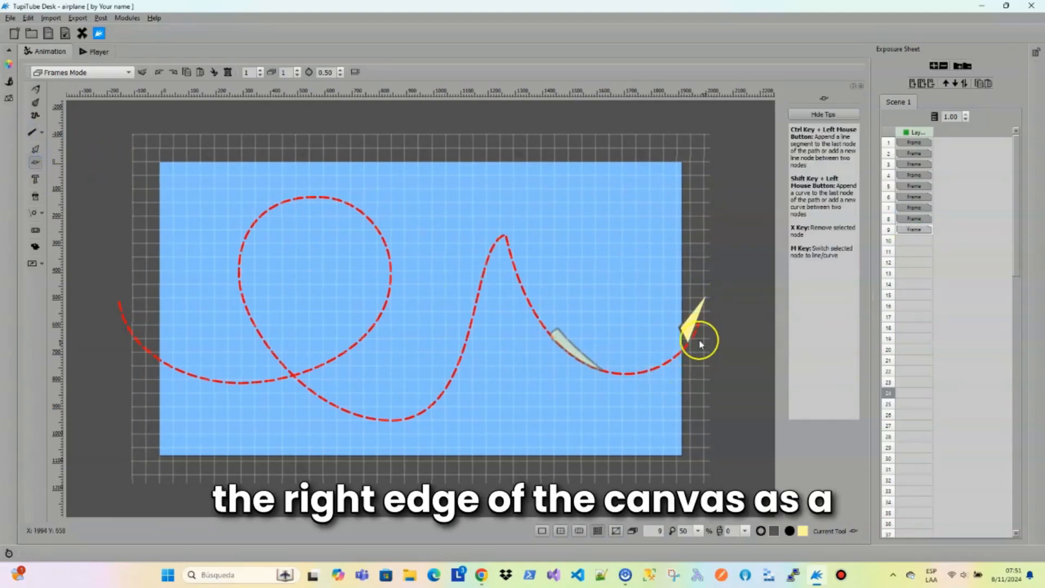
click(709, 290)
click(689, 342)
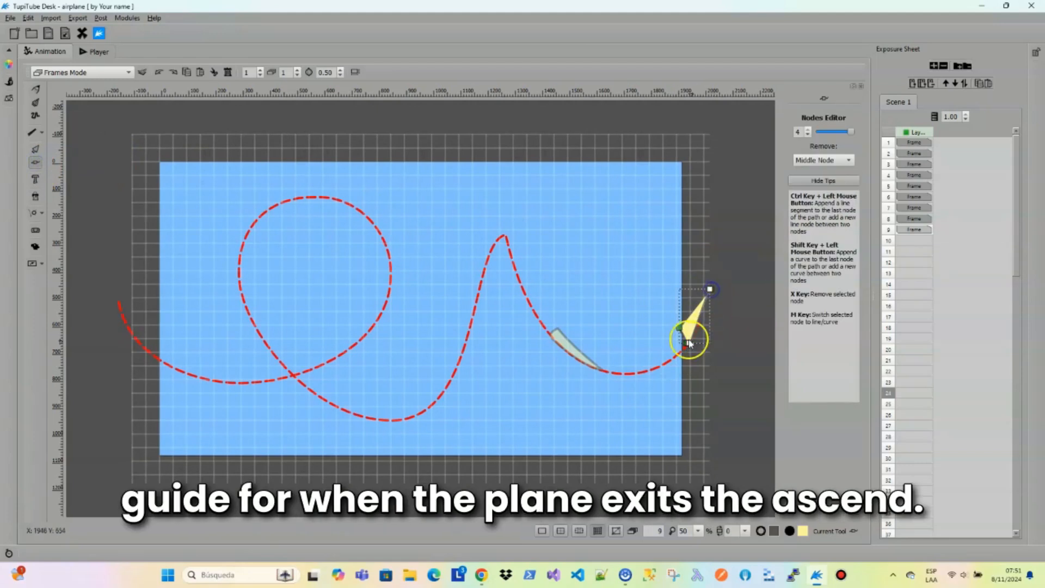
click(684, 332)
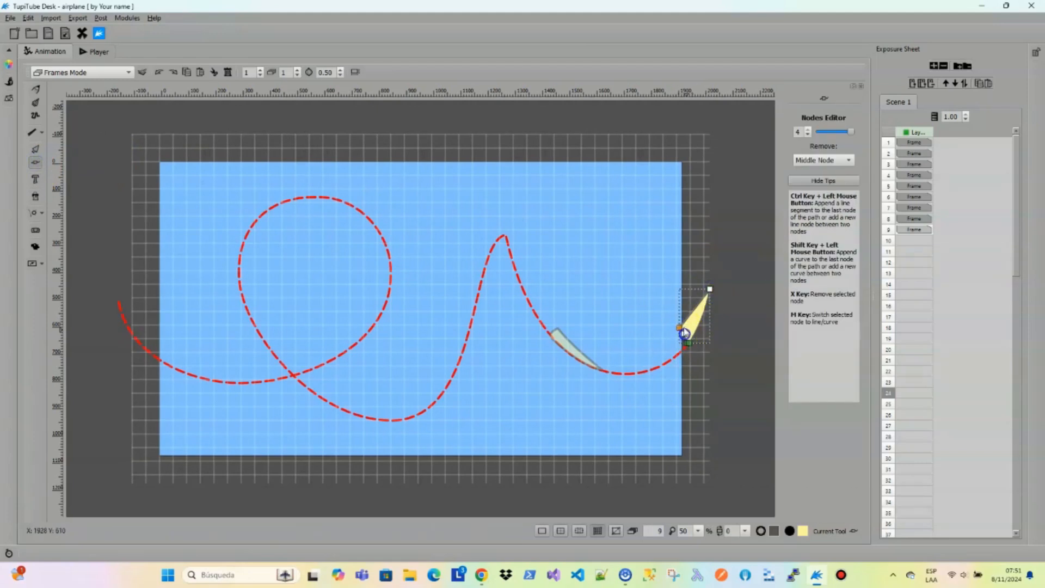
drag(710, 289, 700, 311)
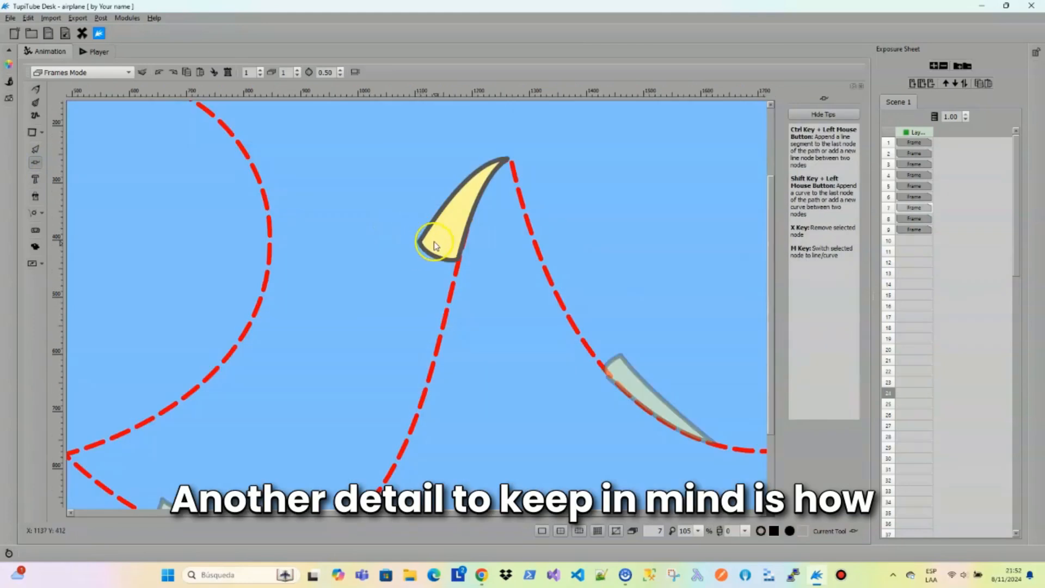
- Refine the bend of the frame 7 airplane at the path's peak by adjusting its tail and nose curve nodes
click(416, 251)
click(454, 272)
mouse_move(457, 259)
mouse_down()
mouse_move(445, 264)
mouse_move(458, 265)
mouse_move(461, 251)
mouse_up()
click(507, 159)
drag(482, 177, 477, 184)
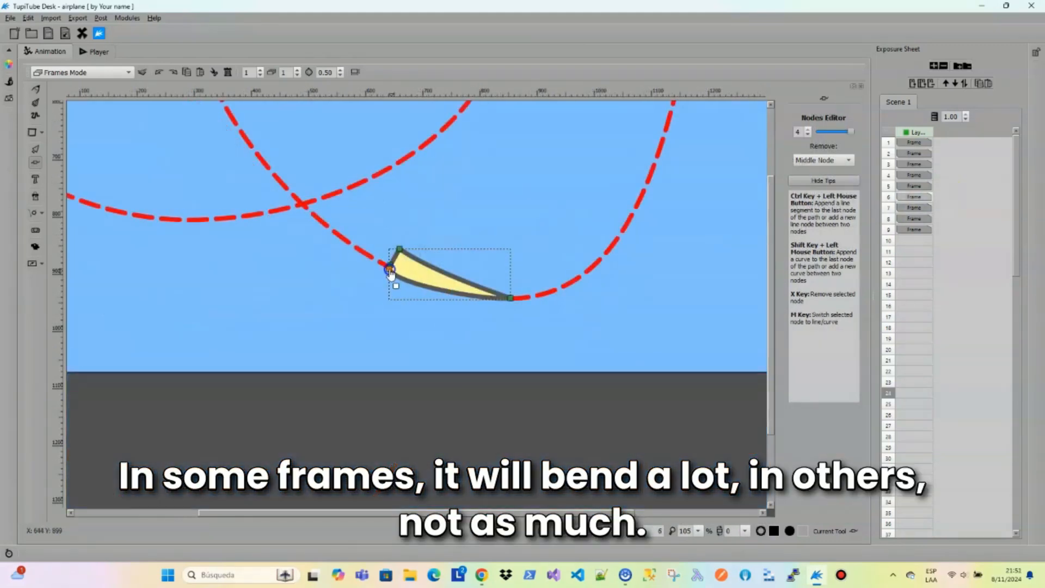
- Refine the curve of the frame 6 airplane's lower edge by adjusting the handles at its tail and nose
drag(397, 286, 402, 284)
drag(496, 301, 494, 305)
click(399, 249)
click(391, 265)
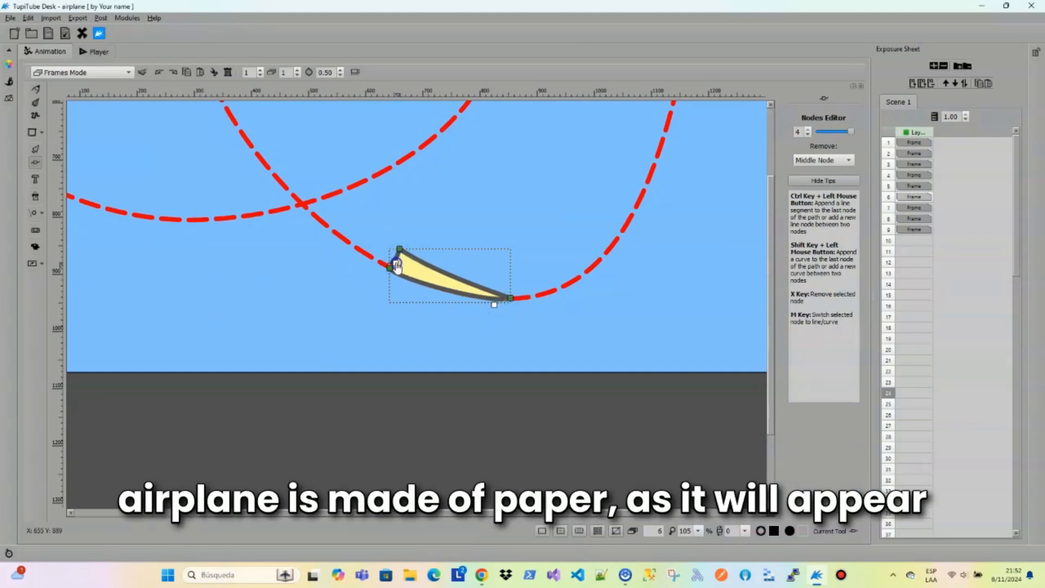
click(510, 298)
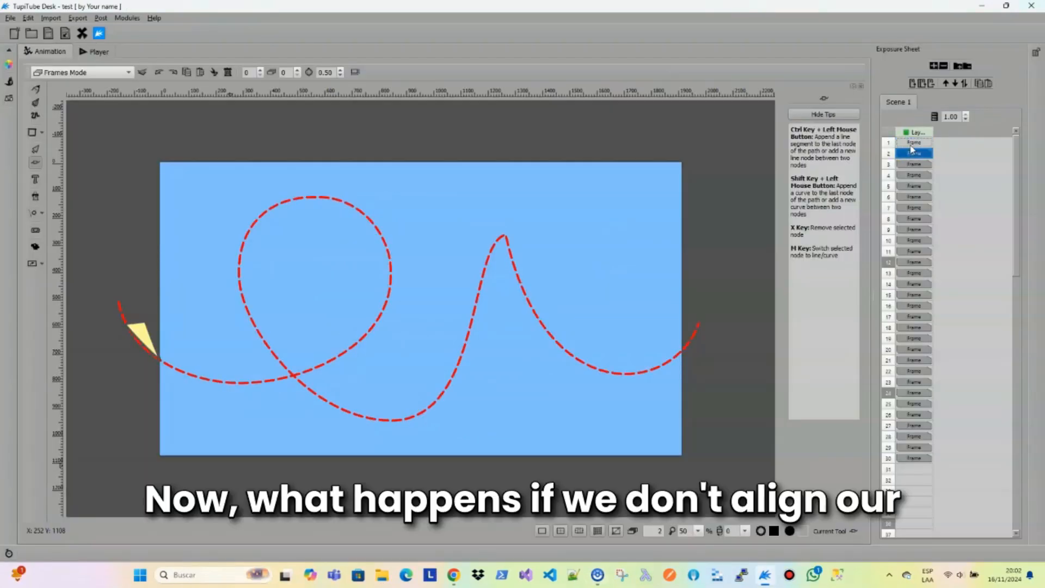
- Step through the test project's frames from frame 2 onward to examine how a rigid airplane moves along the path
key(Down)
key(Down)
key(Down)
key(Down)
key(Down)
key(Down)
key(Down)
key(Down)
key(Down)
key(Down)
key(Down)
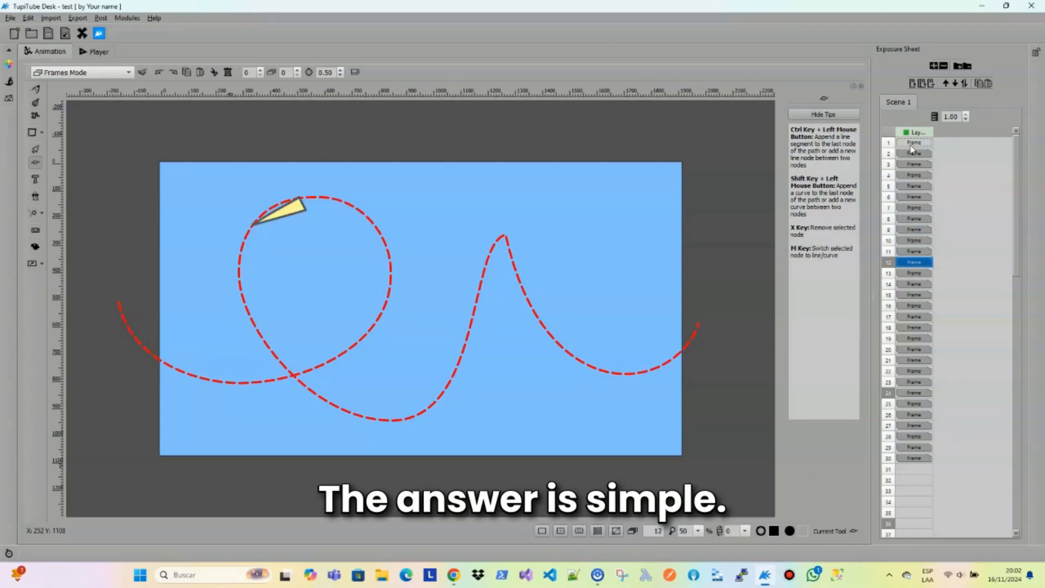
key(Down)
key(Down)
key(Down)
key(Down)
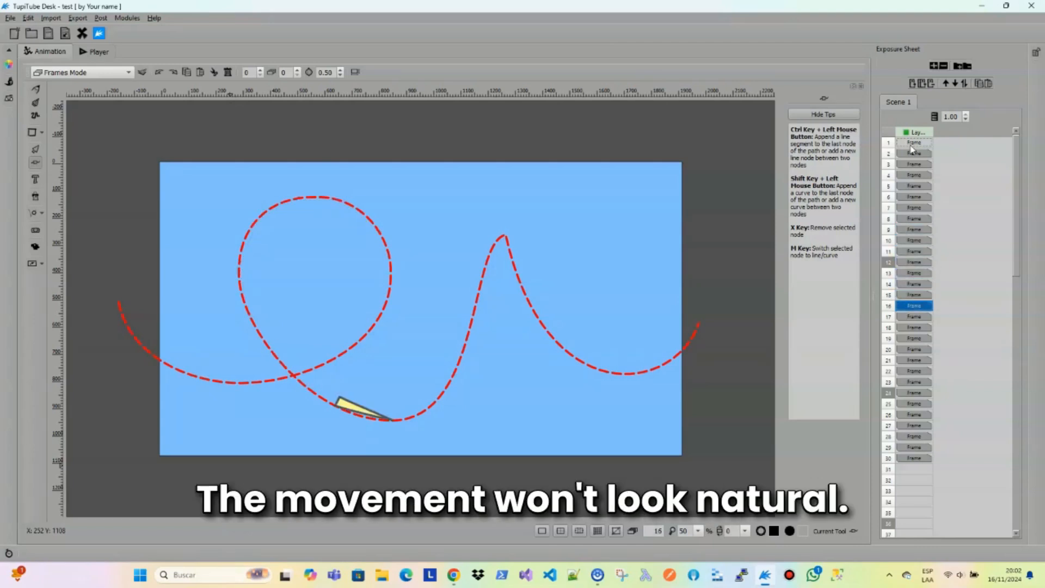
key(Down)
key(Down)
key(Down)
key(Down)
key(Down)
key(Down)
key(Down)
key(Down)
key(Down)
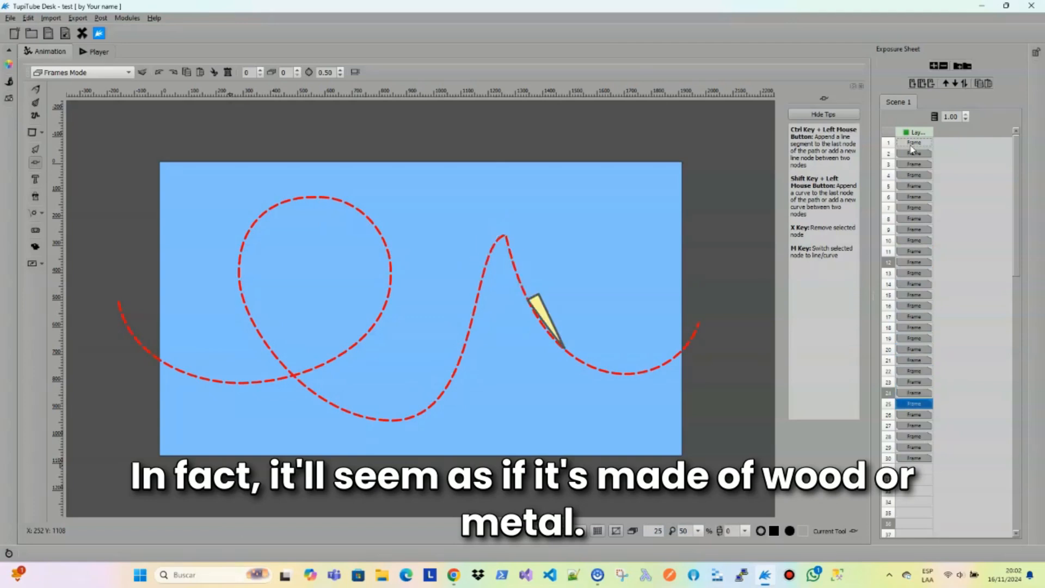
key(Down)
key(Down)
key(Down)
key(Down)
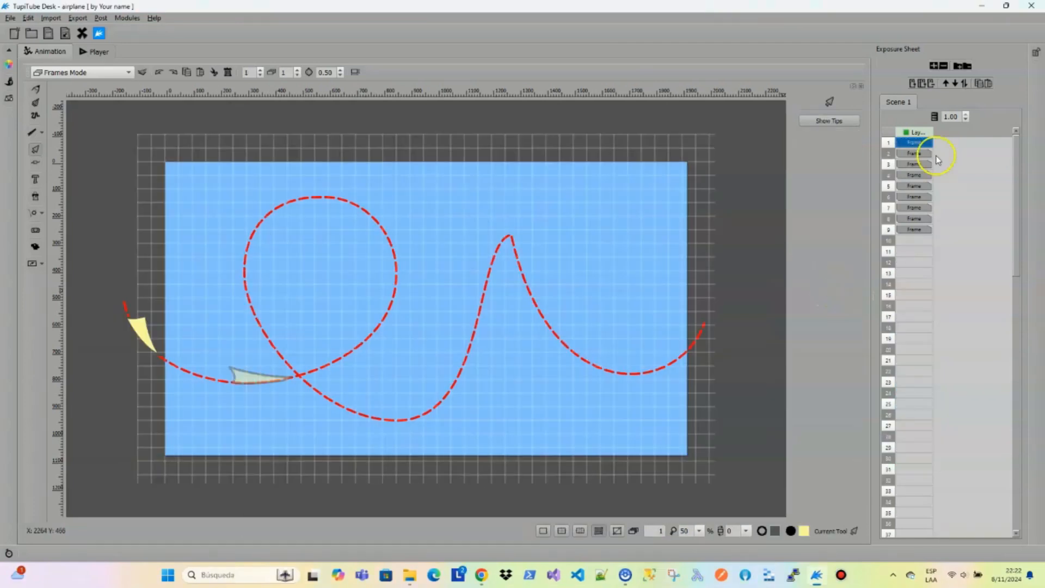
- Insert an in-between frame 2 and draw a closed airplane shape on the path between the first two keyframe airplanes
click(914, 153)
click(216, 376)
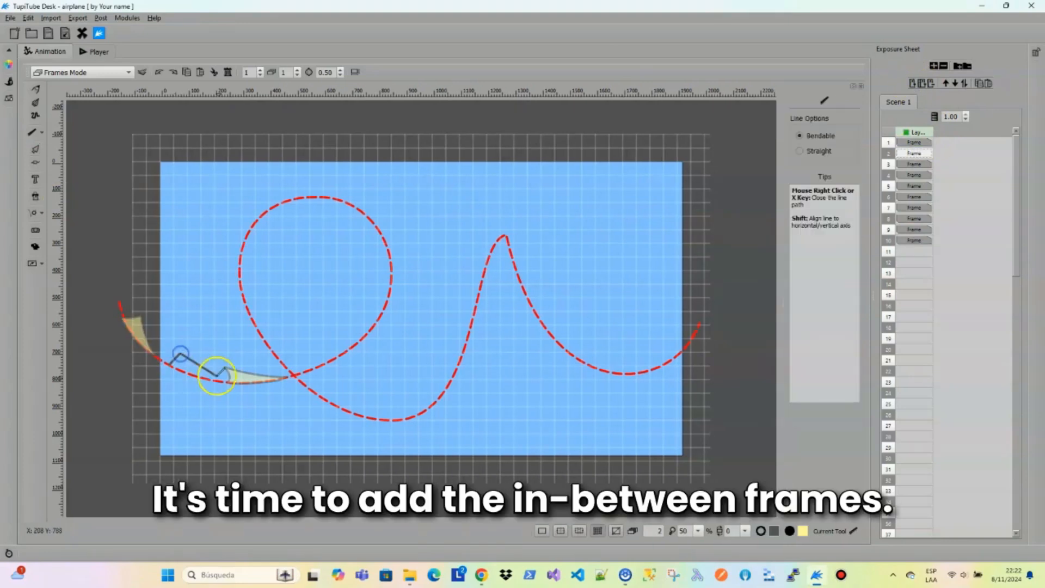
click(169, 365)
right_click(303, 345)
- Bend the frame 2 airplane's edges to follow the path's curve with the Nodes Editor
scroll(303, 345, up, 7)
key(n)
click(235, 306)
drag(321, 334, 269, 309)
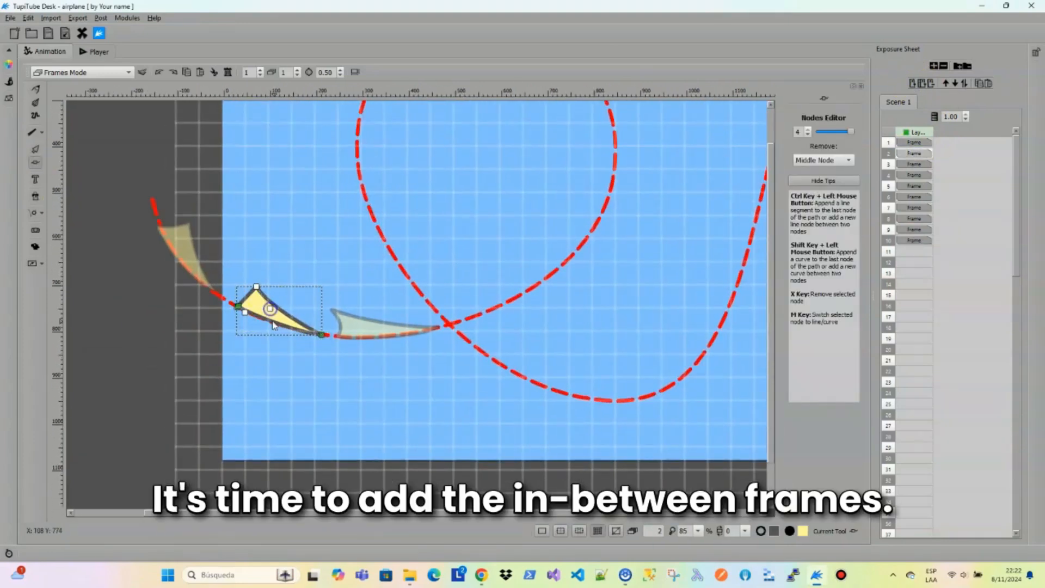
click(315, 355)
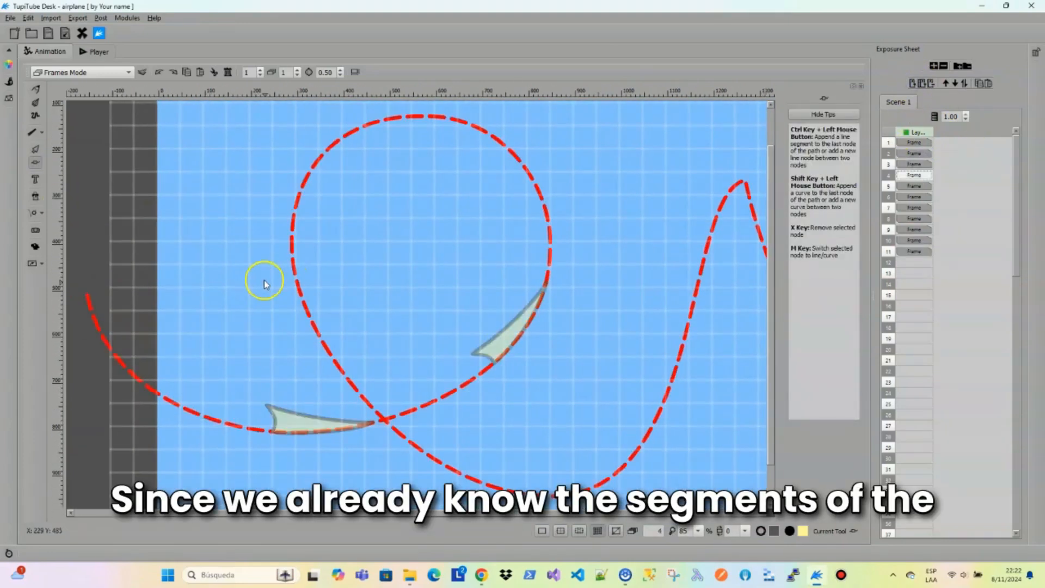
- Shape the in-between airplane in frame 4 along the rising curve between the neighbouring airplanes at the loop's bottom and right side
click(368, 401)
drag(422, 410, 456, 391)
click(465, 381)
drag(372, 408, 378, 405)
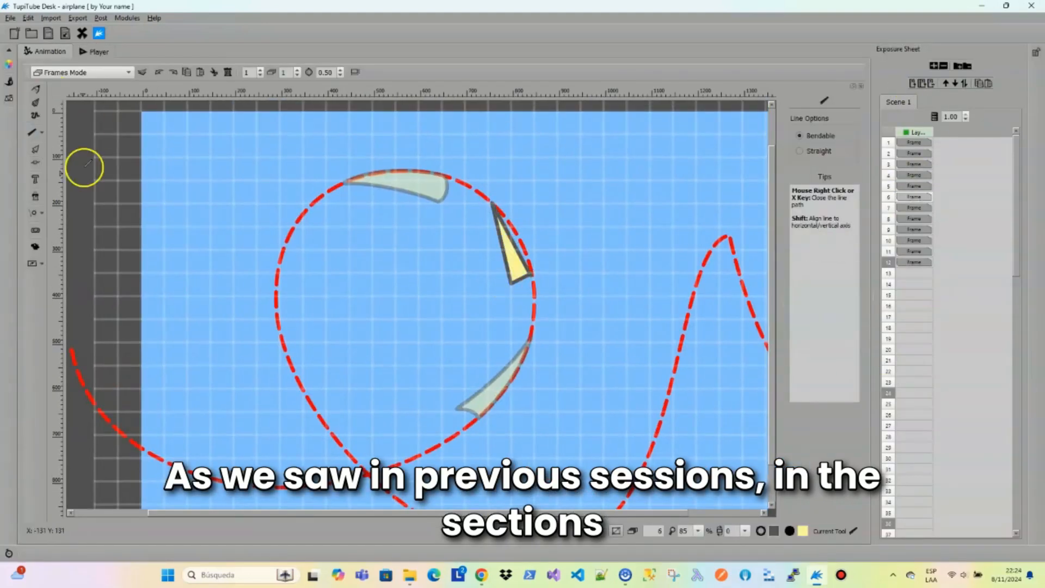
- Adjust the frame 6 airplane's nose and tail nodes and curve its outer edge along the loop's upper right side
click(35, 162)
click(529, 248)
drag(492, 203, 486, 201)
drag(532, 280, 530, 276)
drag(513, 214, 507, 216)
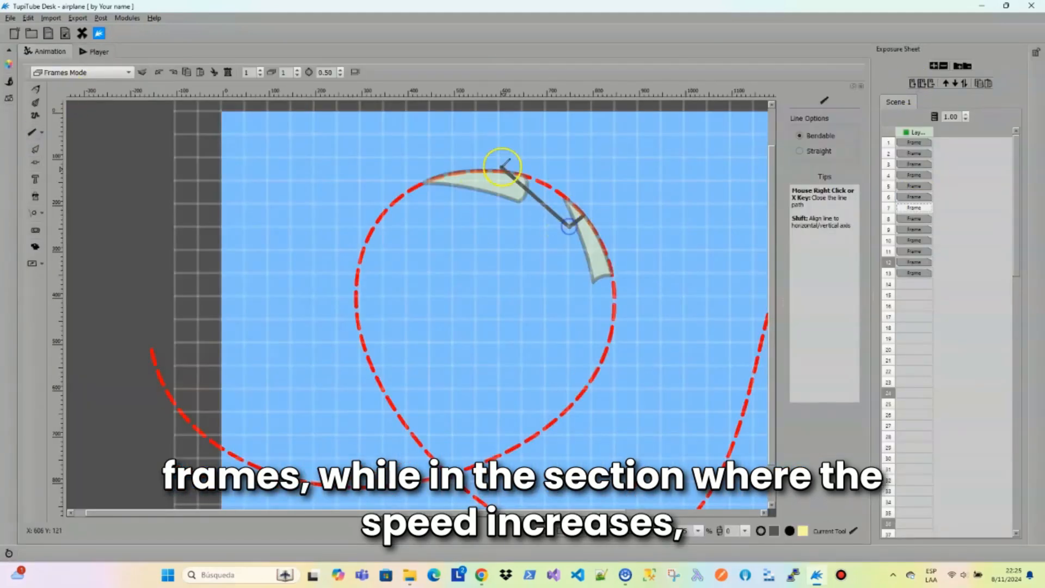
- Curve the frame 7 airplane's edges along the upper right of the loop with the Nodes Editor
click(35, 162)
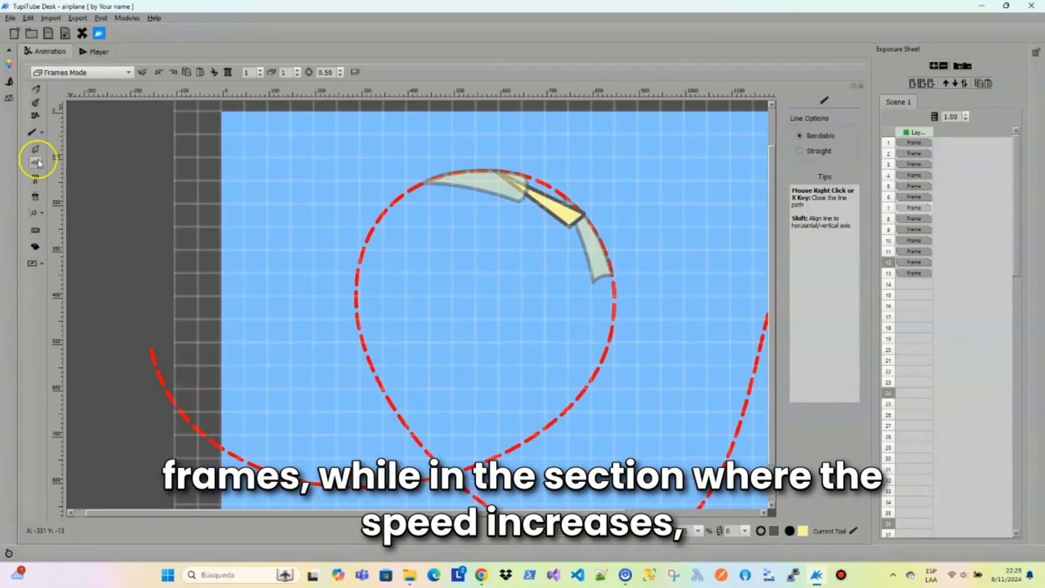
click(538, 182)
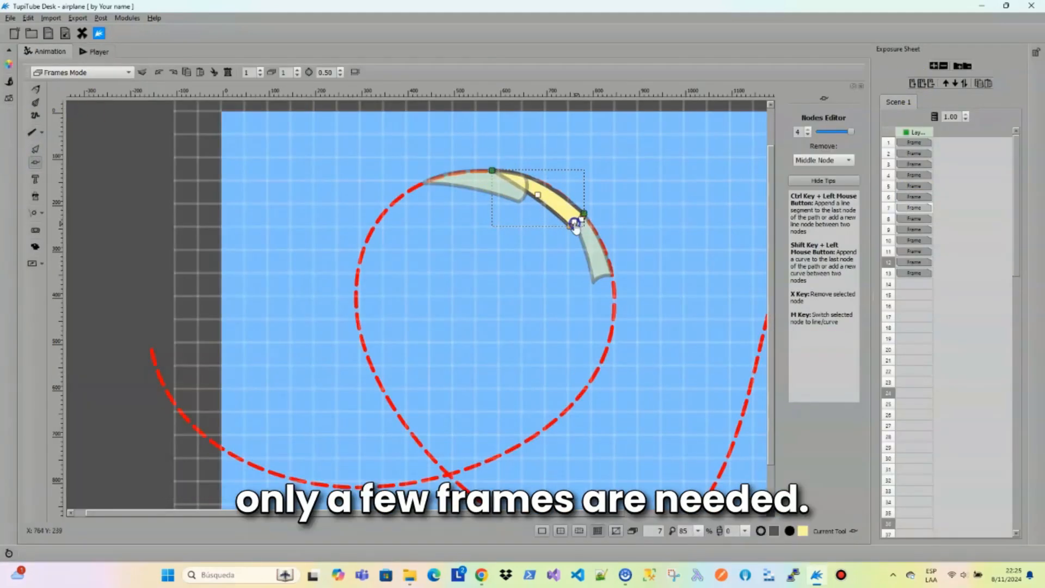
click(741, 219)
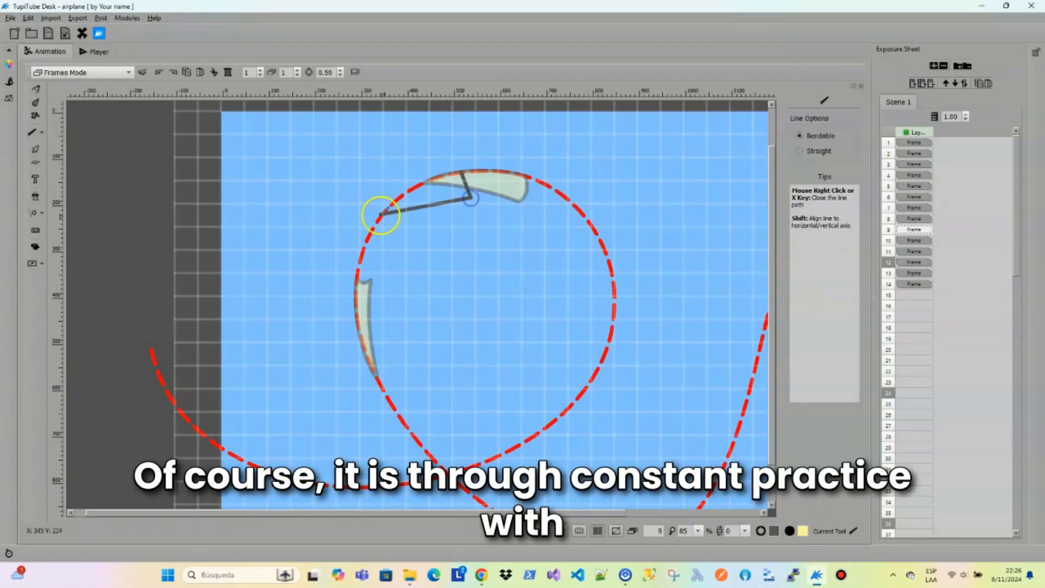
- Bend the frame 9 airplane along the loop's upper left with the Nodes Editor, and outline the frame 10 airplane just below it
click(36, 162)
click(455, 170)
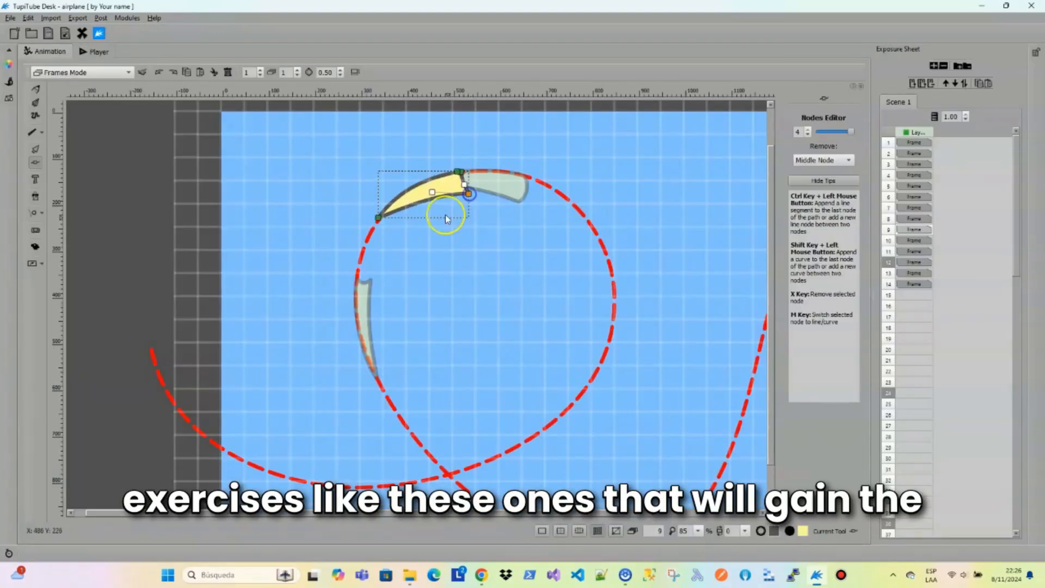
click(973, 255)
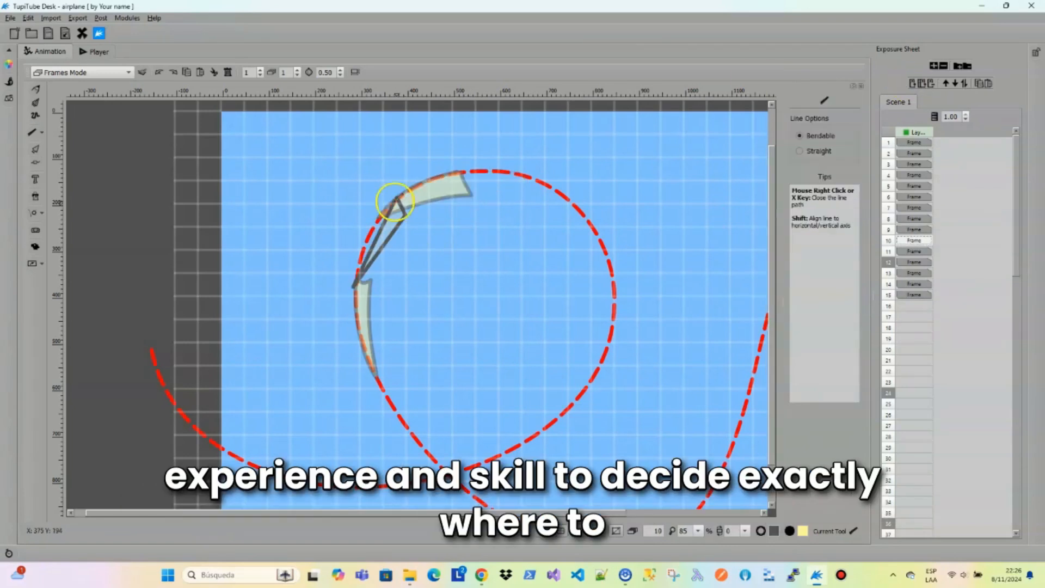
drag(392, 199, 350, 291)
click(386, 210)
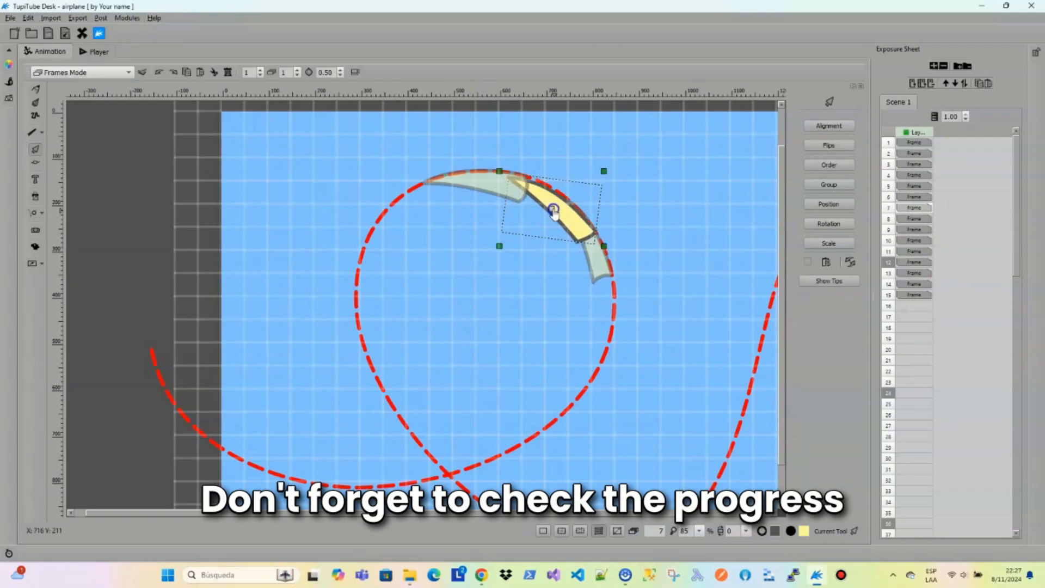
- Draw a closed airplane shape in the new frame 8 just right of the loop's top with the Line tool
click(560, 196)
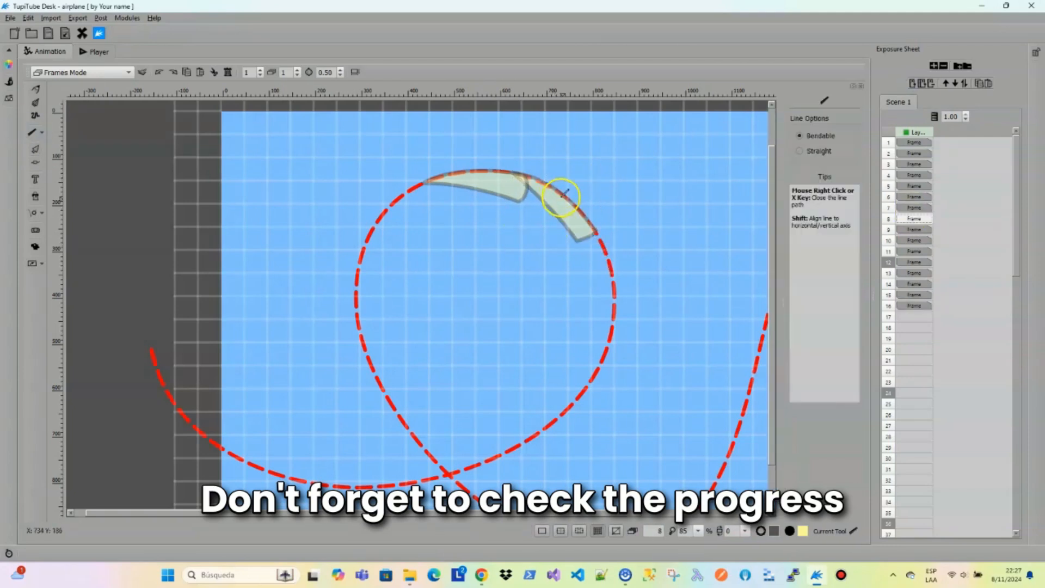
click(552, 216)
click(469, 172)
click(565, 196)
- Curve the frame 8 airplane's upper and lower edges and its tail to match the top of the loop
click(35, 163)
click(469, 172)
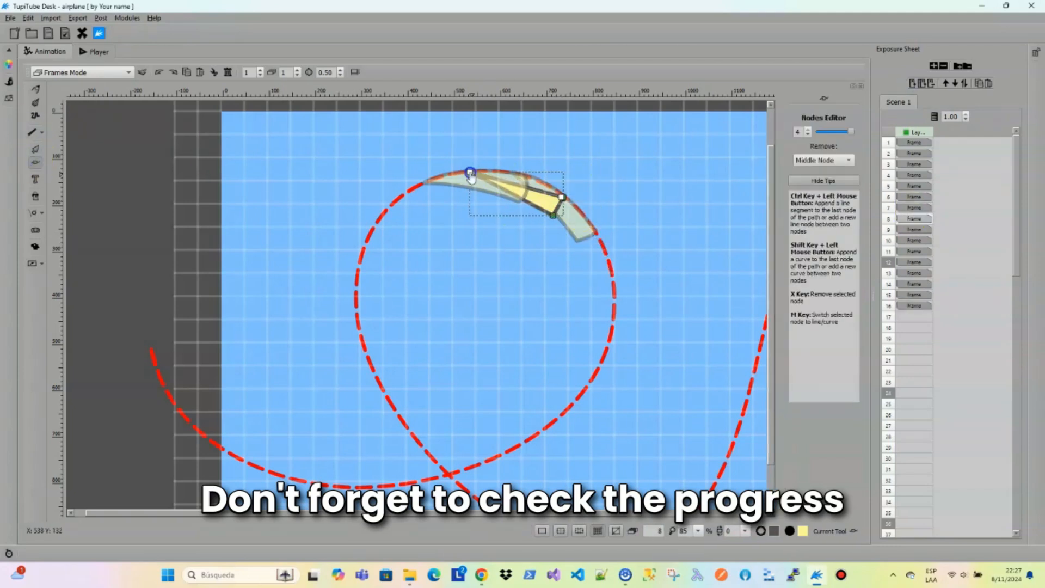
drag(517, 183, 517, 173)
click(553, 217)
click(563, 197)
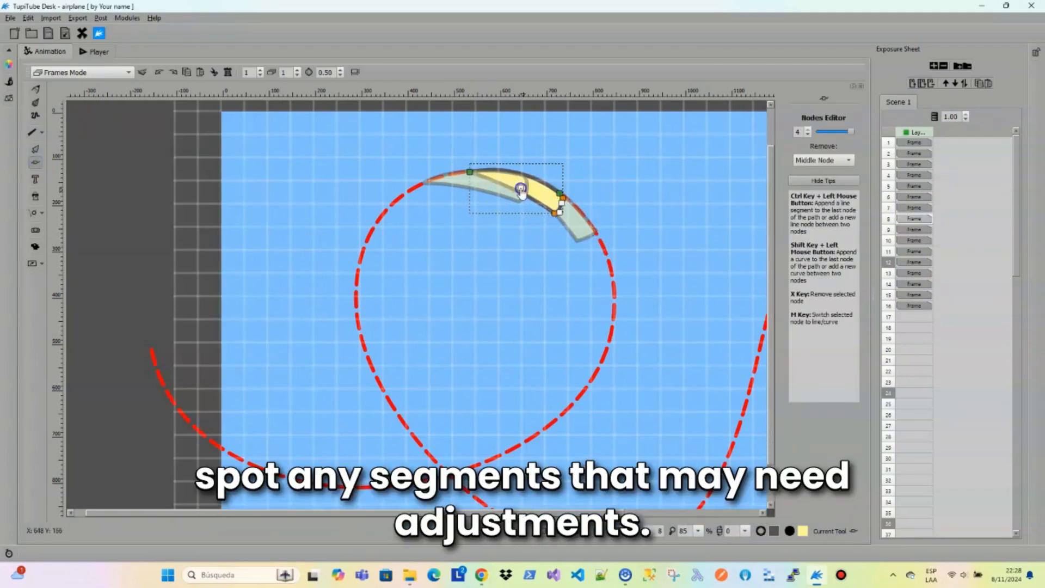
click(519, 260)
- Draw the frame 13 airplane where the path crosses itself and bend its edges and tail along the curve
click(163, 279)
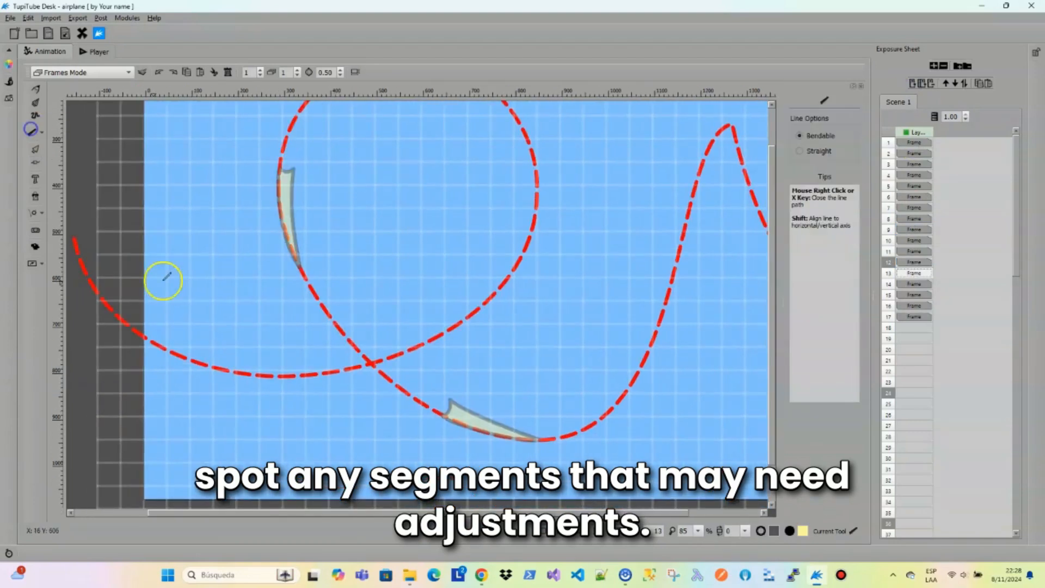
click(35, 162)
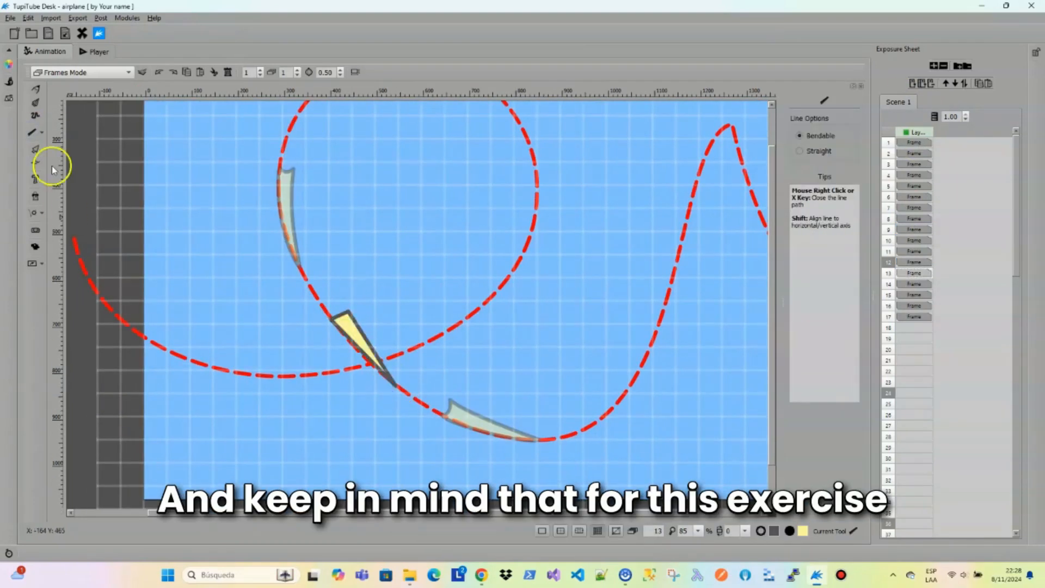
click(348, 318)
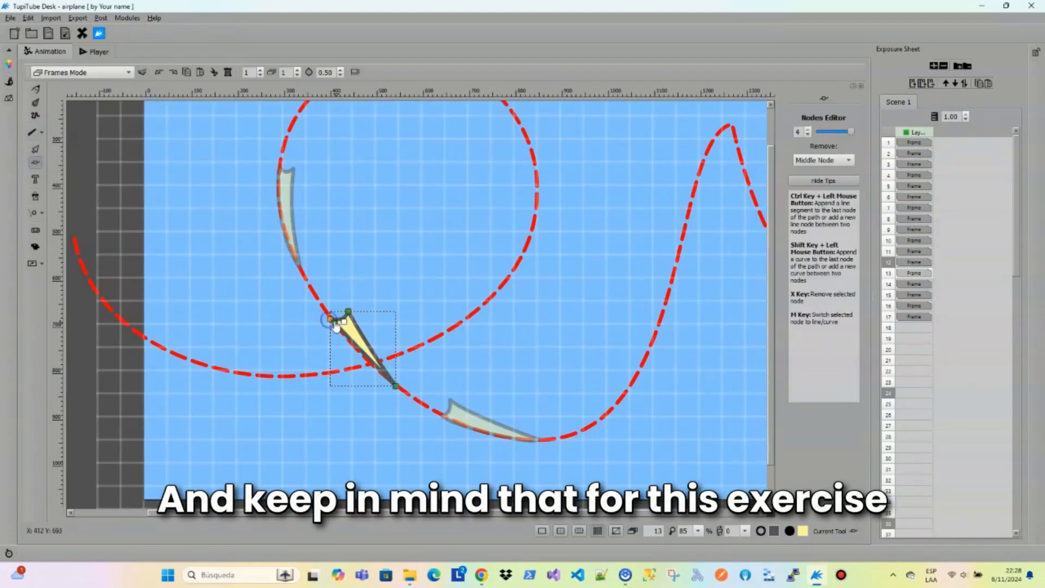
click(375, 374)
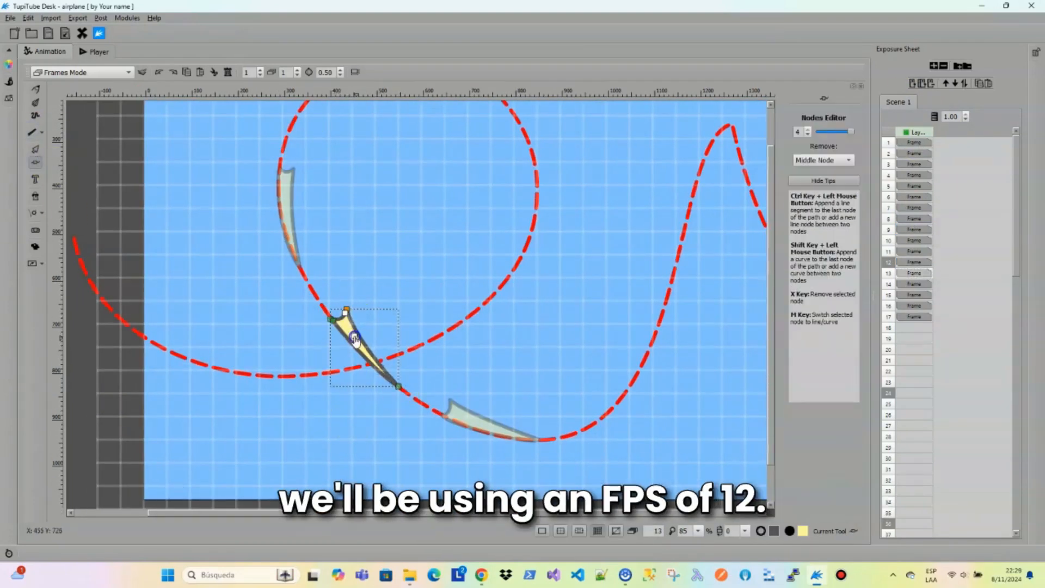
click(531, 288)
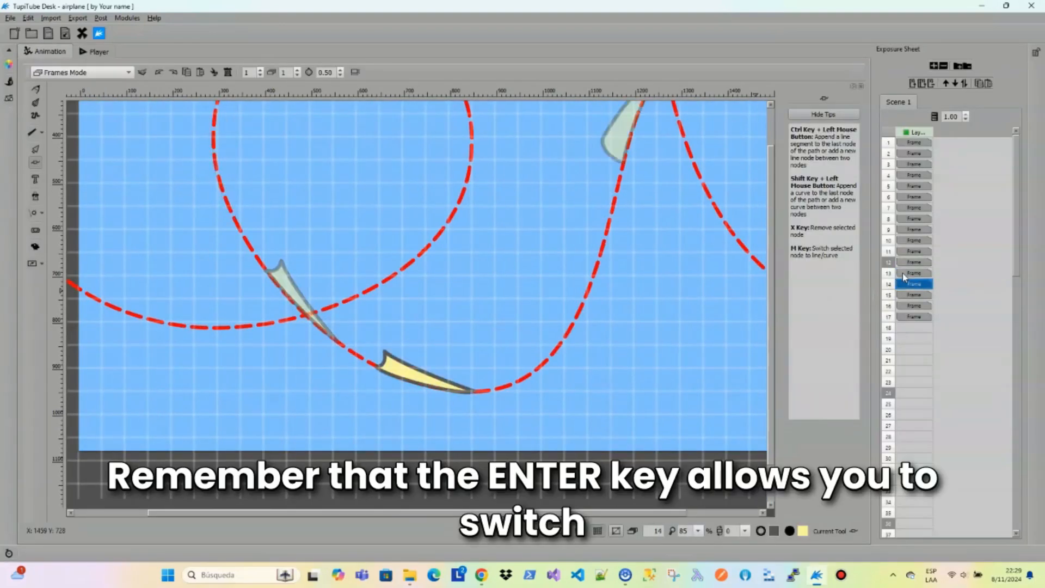
- Bend the frame 15 airplane's edges and tail along the rising curve after the path's lowest point with the Nodes Editor
click(35, 158)
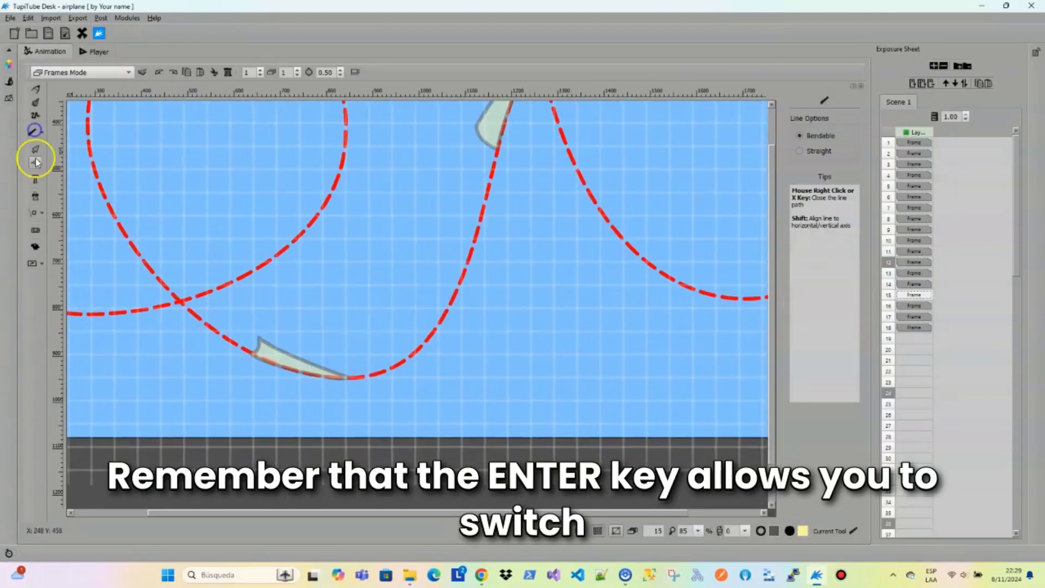
click(389, 347)
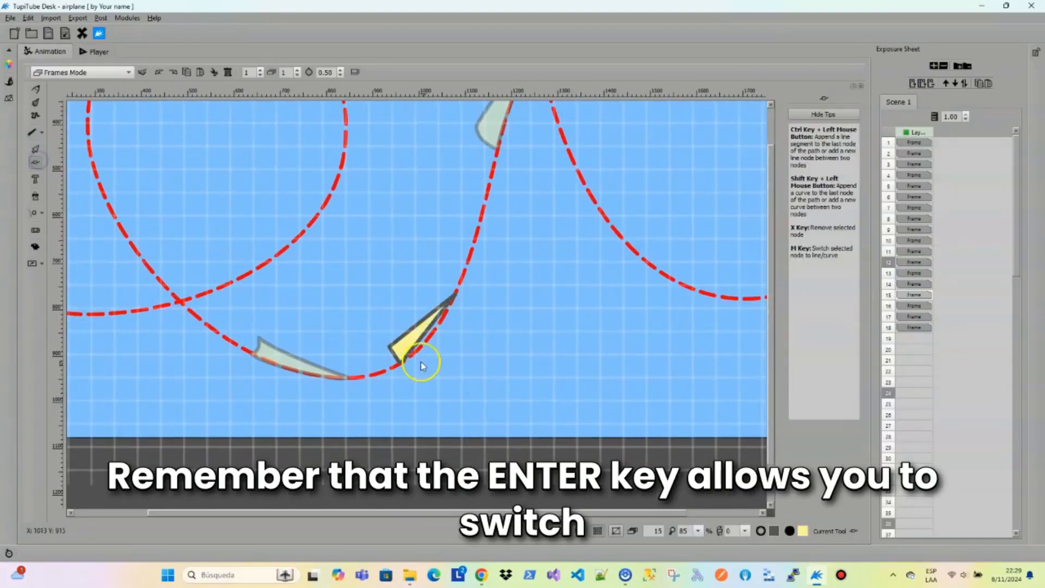
click(417, 355)
drag(401, 356, 398, 349)
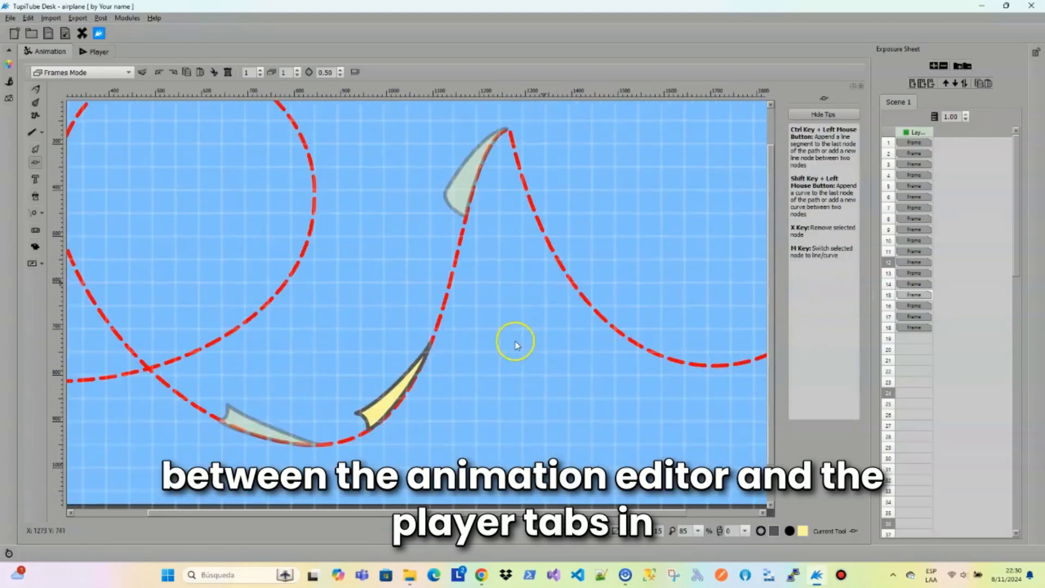
- Adjust the frame 16 airplane's nose and tail nodes to fit the steep climb toward the peak
click(431, 333)
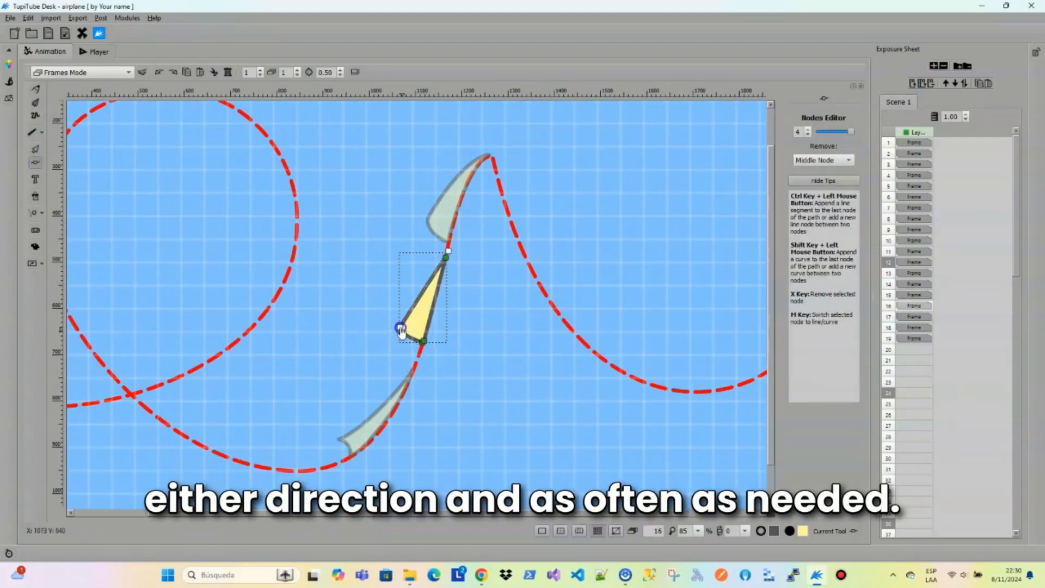
drag(445, 257, 449, 243)
drag(398, 332, 402, 325)
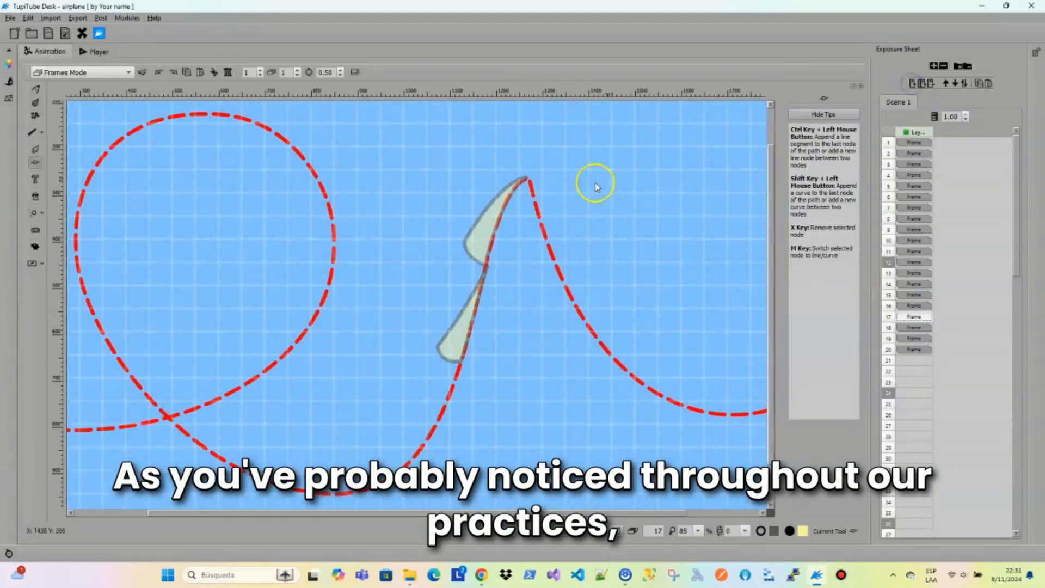
- Draw a closed airplane shape in frame 17 between the two neighbouring airplanes on the climb, using the Line tool
key(l)
click(472, 311)
click(448, 302)
click(496, 221)
click(475, 307)
right_click(475, 308)
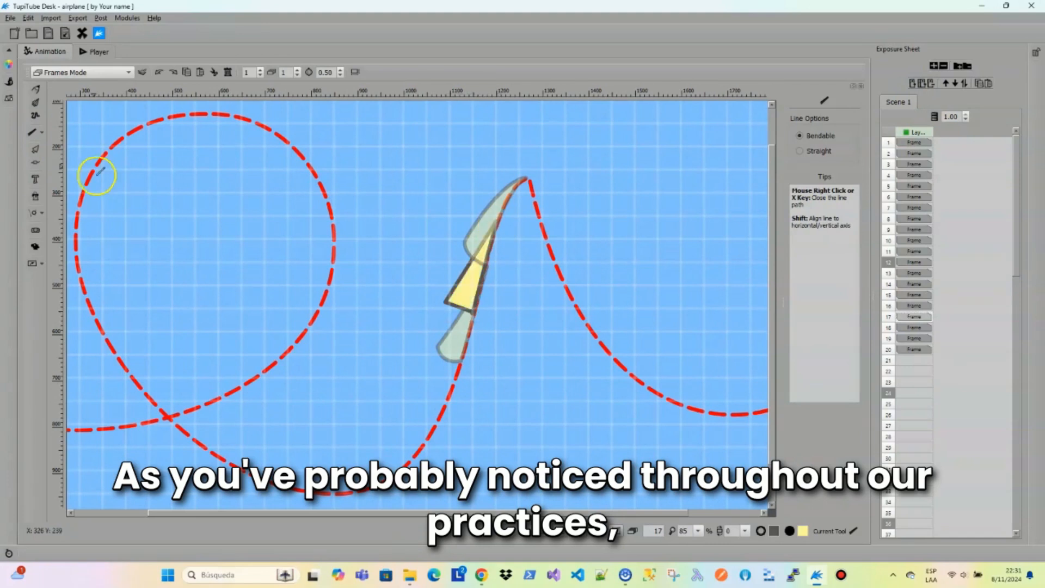
- Refine the frame 17 airplane's nose, edges and tail nodes to follow the climbing path with the Nodes Editor
click(34, 162)
click(475, 241)
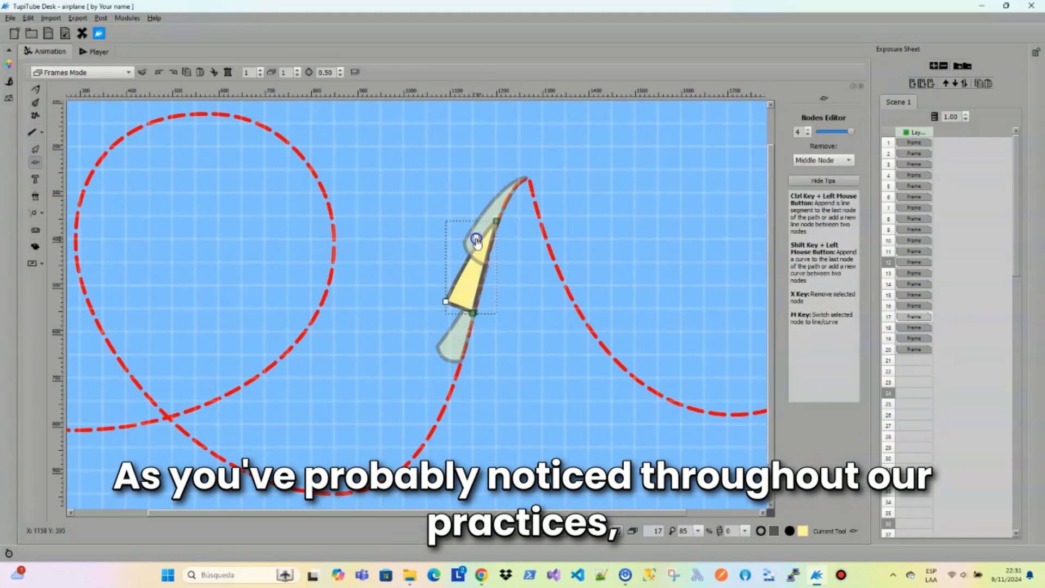
click(473, 312)
drag(495, 221, 497, 219)
click(448, 299)
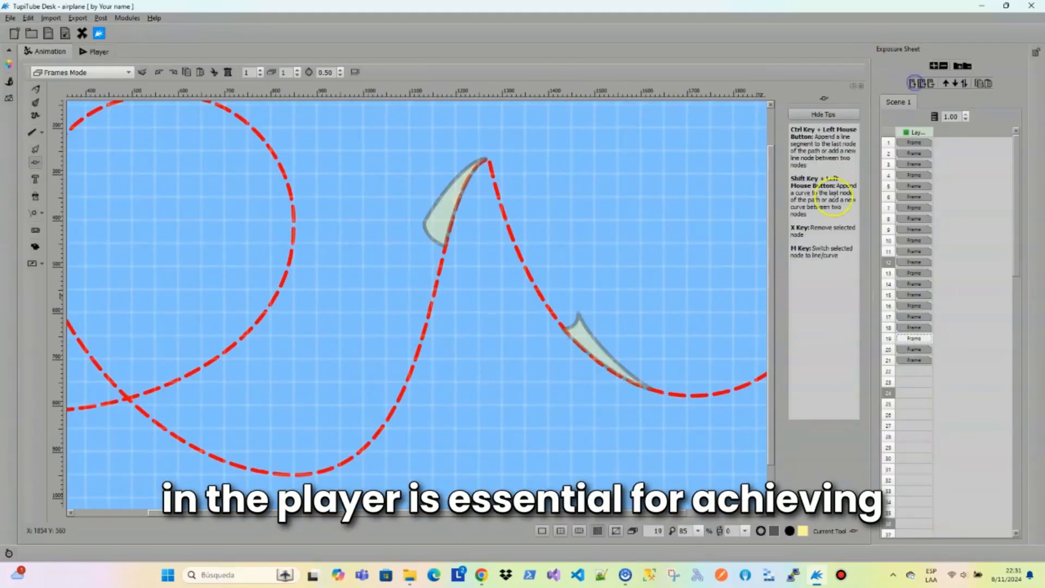
- Draw a closed triangular airplane shape across the path's peak in frame 19 with the Line tool
key(l)
click(438, 172)
click(500, 195)
click(460, 193)
right_click(460, 194)
- Bend the frame 19 airplane over the path's peak by moving its nodes and curve handles with the Nodes Editor
key(n)
click(499, 196)
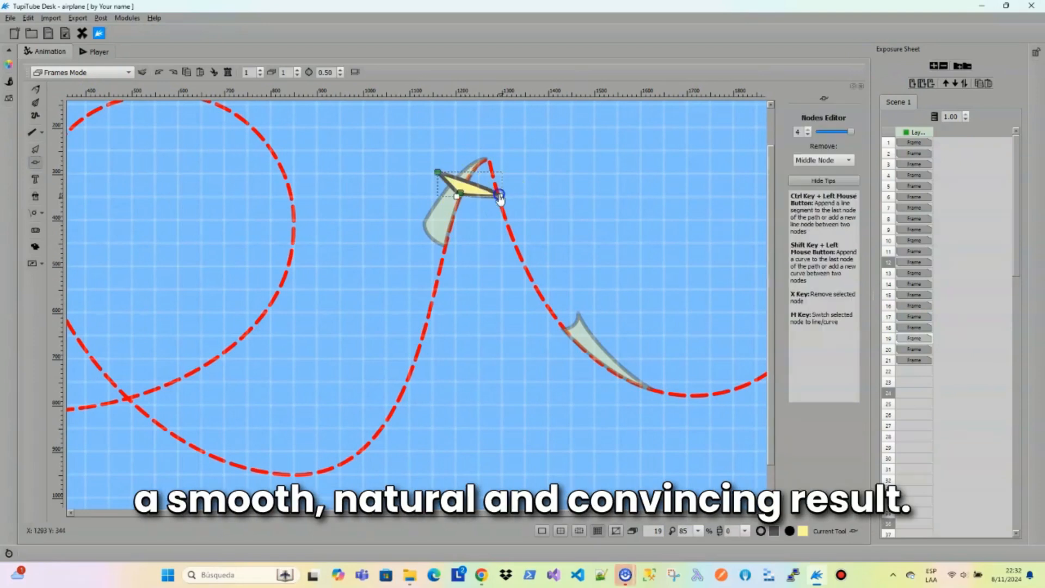
mouse_move(479, 188)
mouse_down()
mouse_move(485, 120)
mouse_move(498, 196)
mouse_up()
drag(437, 171, 458, 198)
drag(492, 115, 491, 122)
click(458, 198)
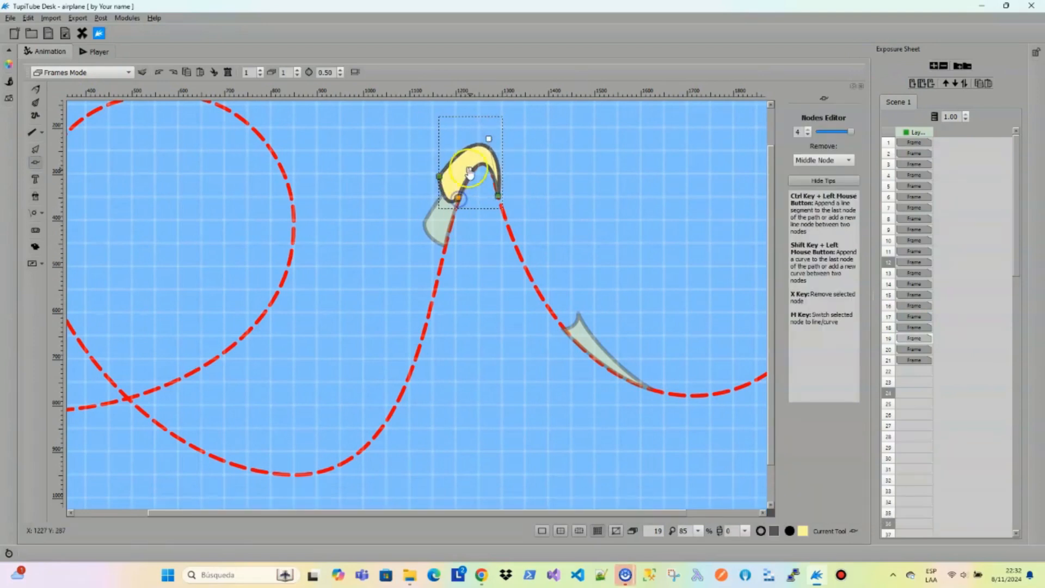
- Add frame 20, draw a closed airplane descending from the path's peak, and curve its edges along the path
click(912, 82)
click(32, 132)
click(486, 162)
click(508, 154)
click(515, 242)
right_click(486, 165)
click(35, 162)
click(487, 164)
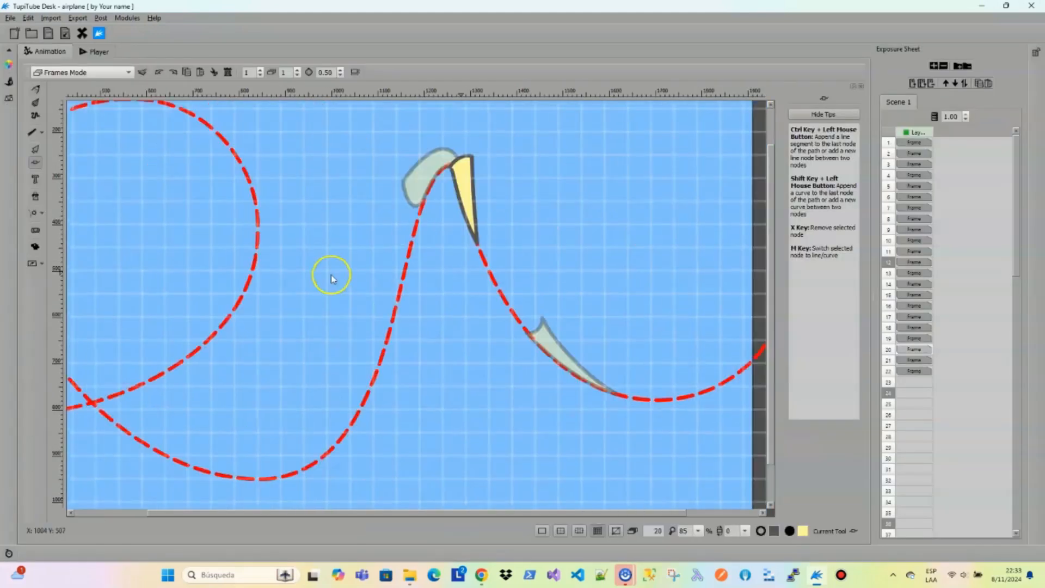
- Move the frame 21 airplane down the slope past the peak and adjust its transform handles to align it with the path
click(913, 360)
key(o)
click(450, 198)
drag(450, 198, 470, 245)
drag(484, 193, 475, 193)
- Fine-tune the frame 21 airplane's nodes so its lower edge follows the descending path
key(n)
mouse_move(462, 237)
mouse_down()
mouse_move(451, 214)
mouse_move(466, 198)
mouse_move(466, 252)
mouse_up()
click(455, 224)
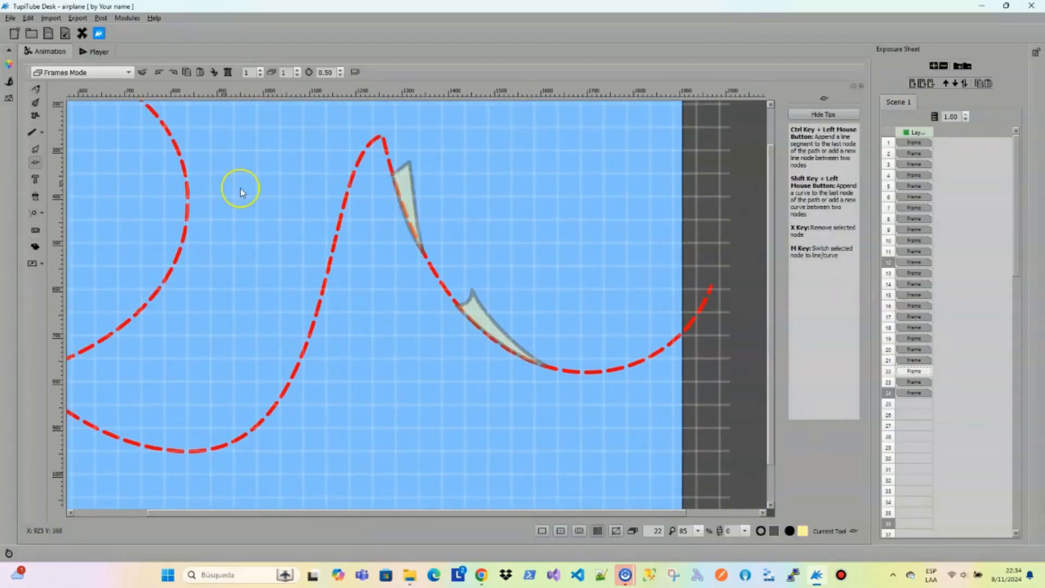
- Complete the closed frame 22 airplane between its two neighbours on the descending slope and bend its edges along the path
click(483, 329)
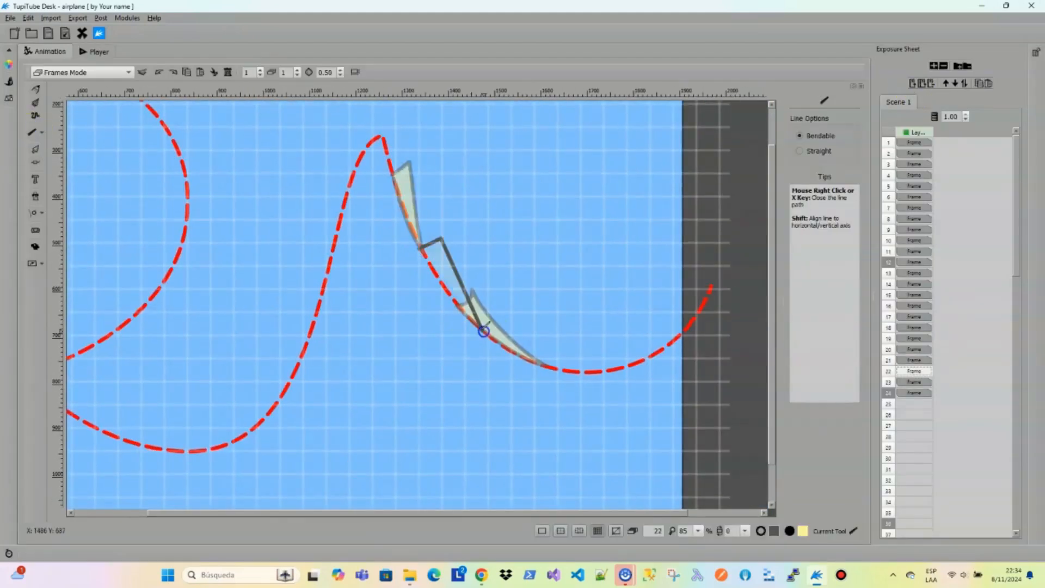
key(n)
mouse_move(427, 245)
mouse_down()
mouse_move(439, 242)
mouse_move(433, 301)
mouse_move(427, 240)
mouse_up()
click(879, 394)
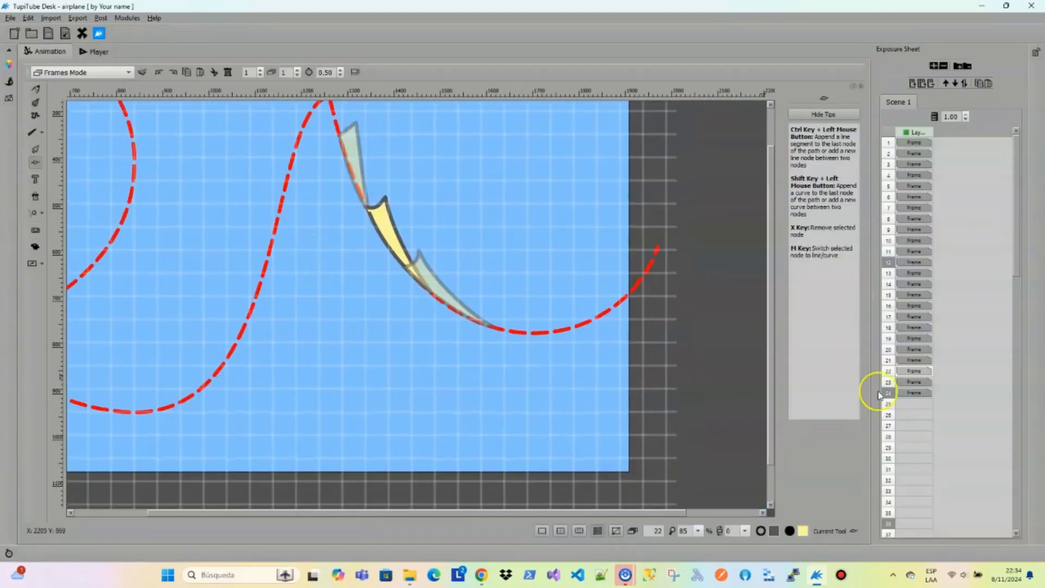
- Insert a new frame after frame 23, draw a closed airplane along the final valley of the path, and curve its edges to match
click(913, 381)
click(912, 84)
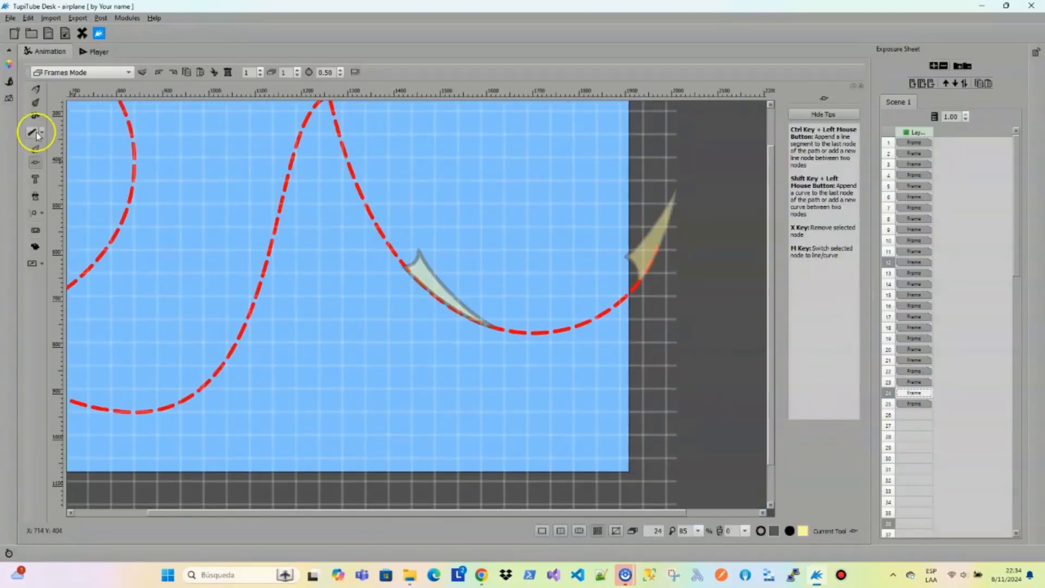
click(33, 132)
click(622, 301)
click(523, 314)
key(n)
click(528, 332)
mouse_move(572, 317)
mouse_down()
mouse_move(581, 329)
mouse_move(602, 310)
mouse_up()
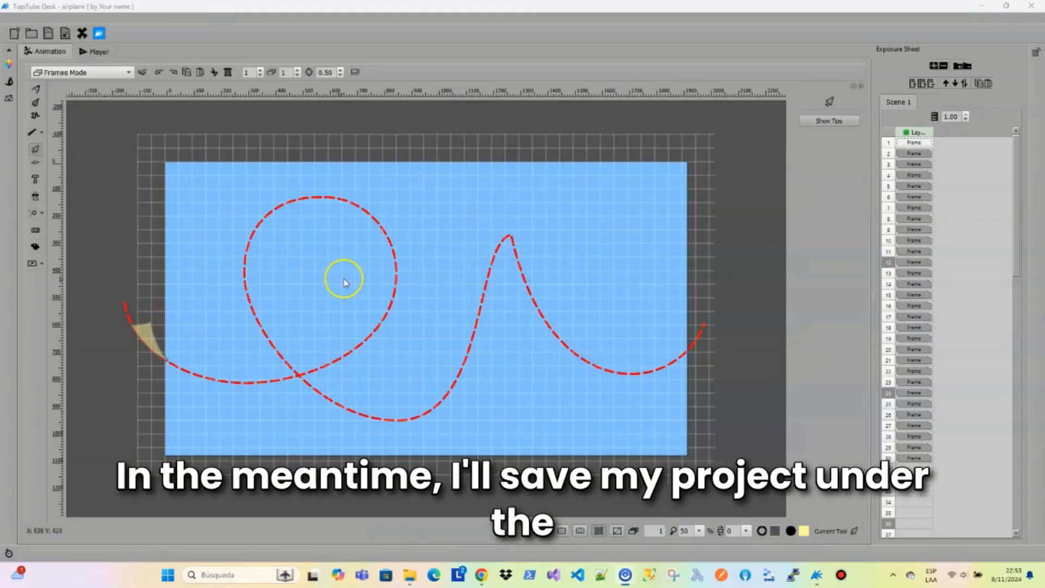
- Save the project under the new name "little plane"
click(65, 34)
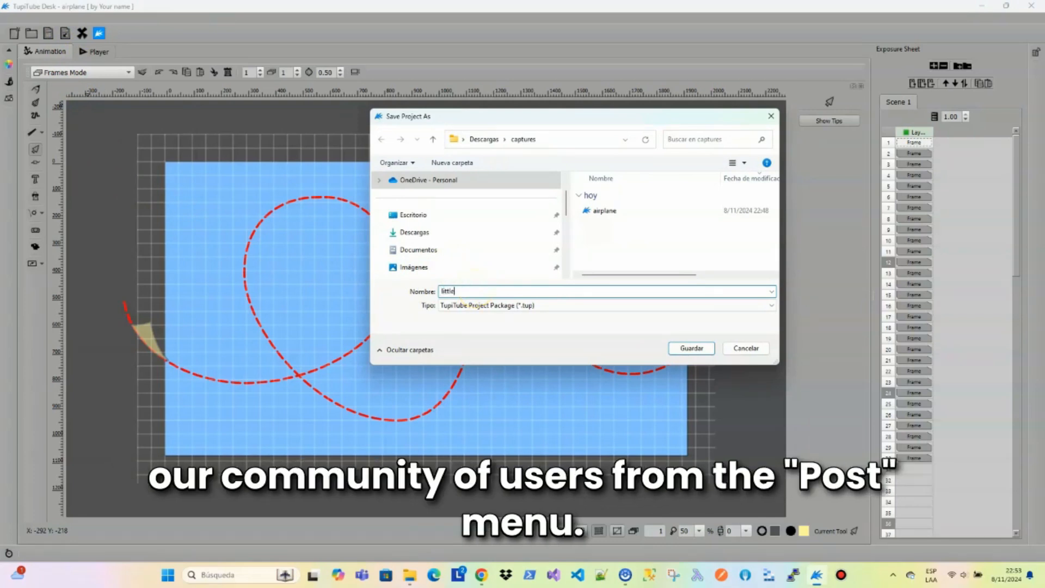
key(Return)
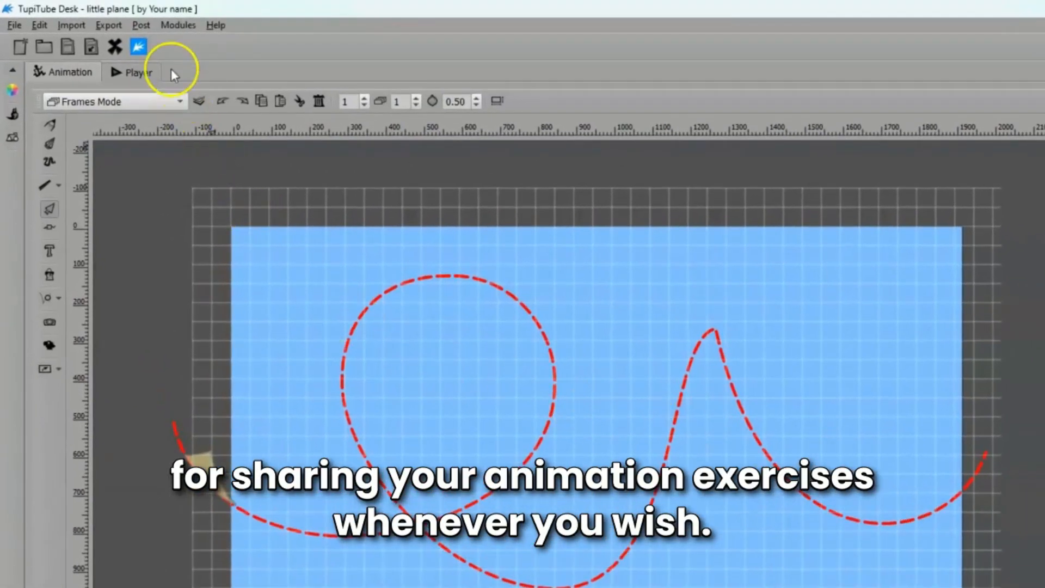
- Post the Scene 1 animation titled "Little Plane" with hashtags "#tupitube #animation #fun" and a description about a first exercise animating a triangle
click(141, 25)
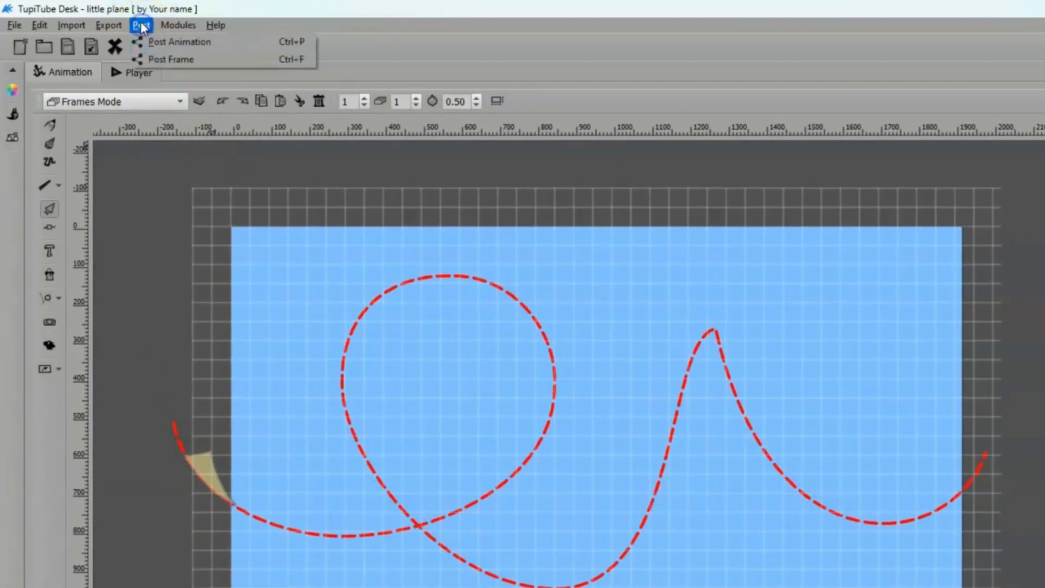
click(178, 40)
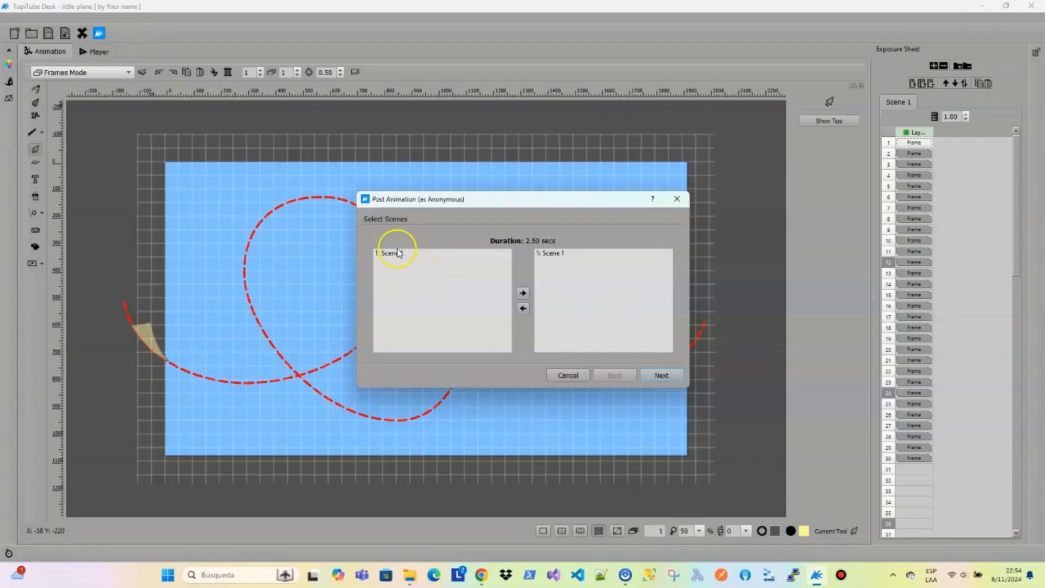
click(398, 252)
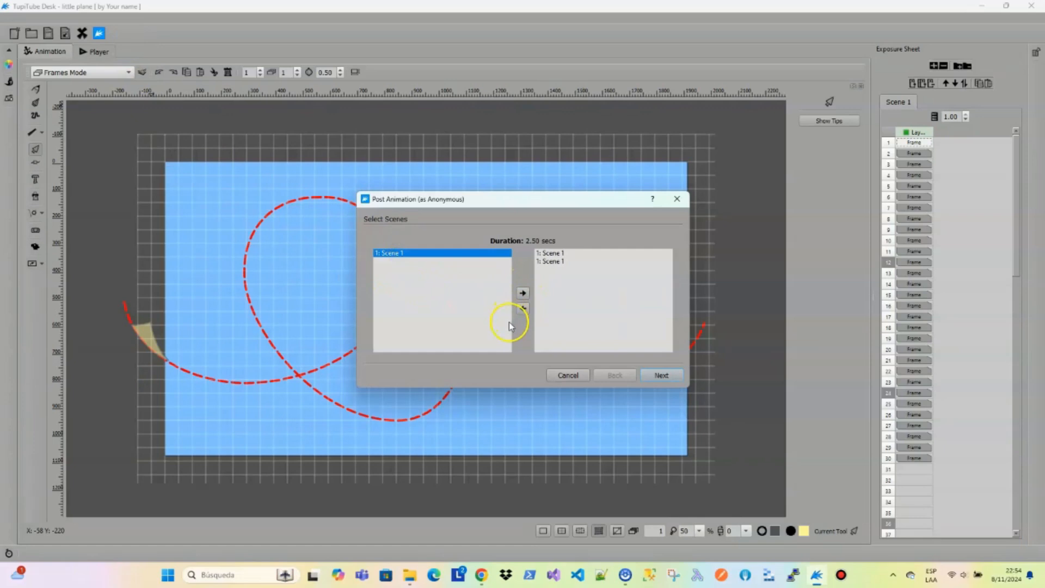
click(662, 376)
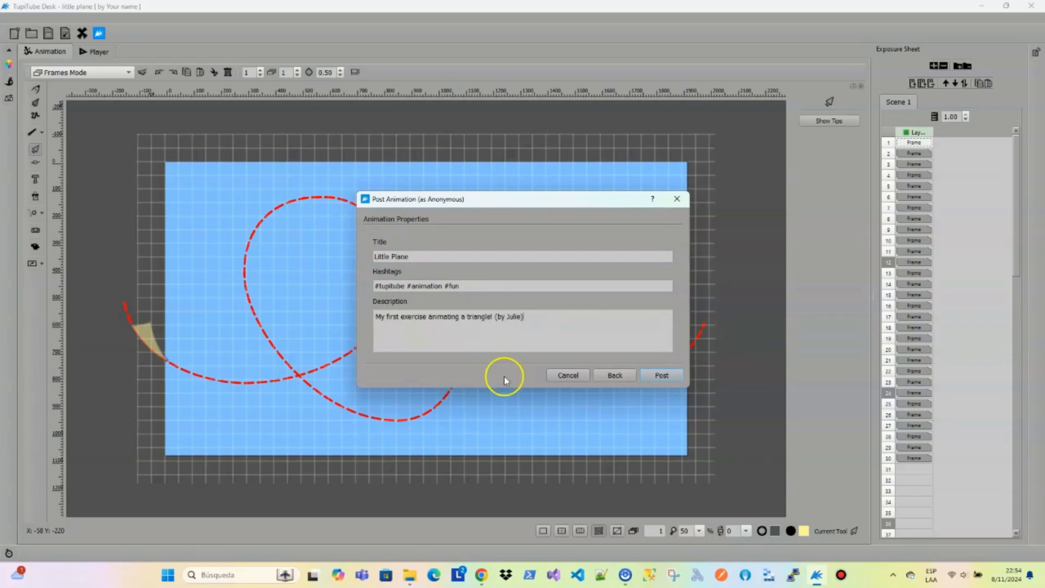
click(664, 375)
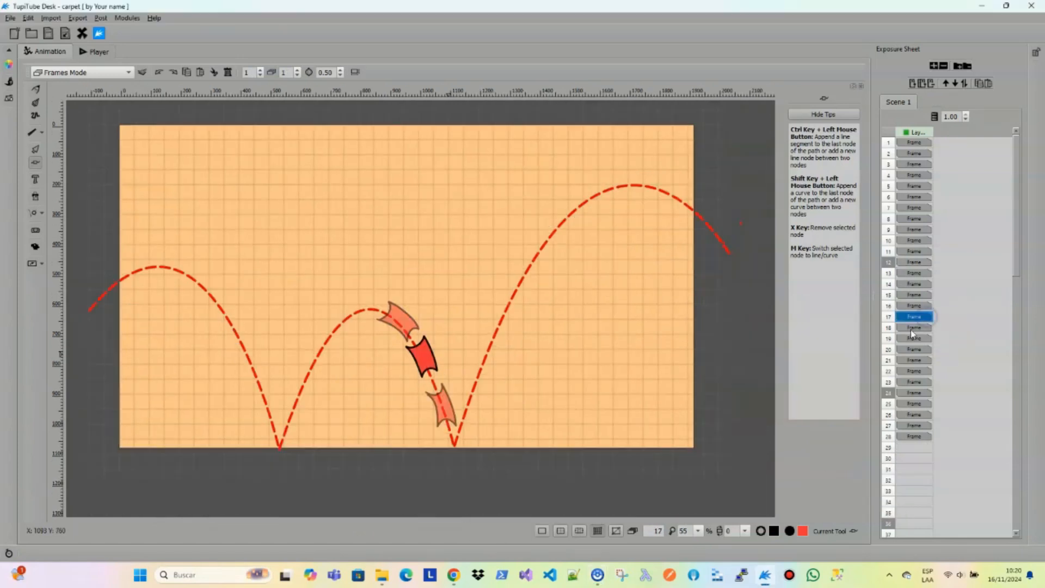
- Step back and forth through the carpet animation's frames to examine how the rectangle bends along the bouncing path
key(Down)
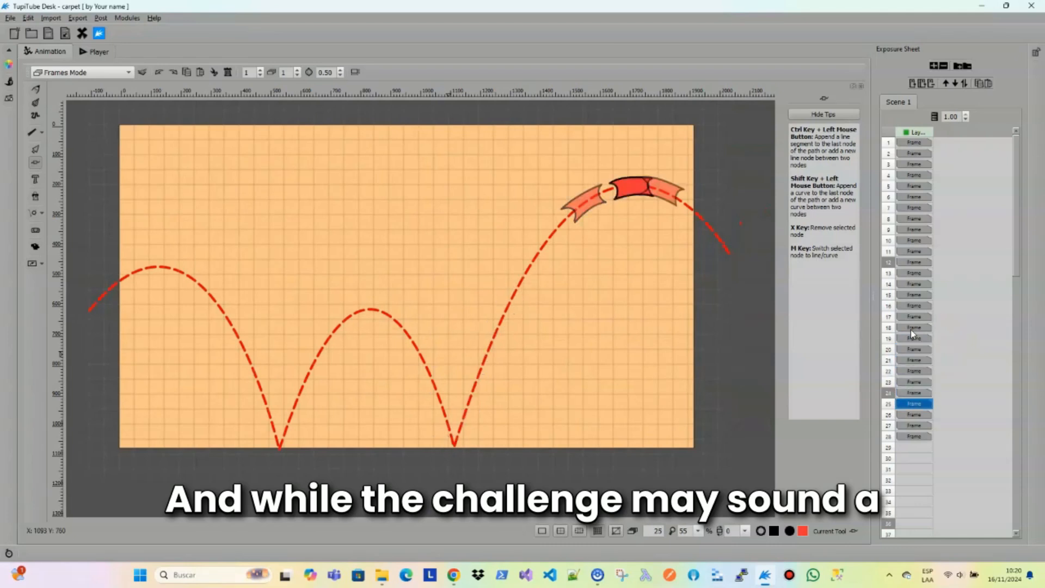
key(Up)
key(Up)
key(Down)
key(Down)
key(Up)
key(Up)
key(Up)
key(Down)
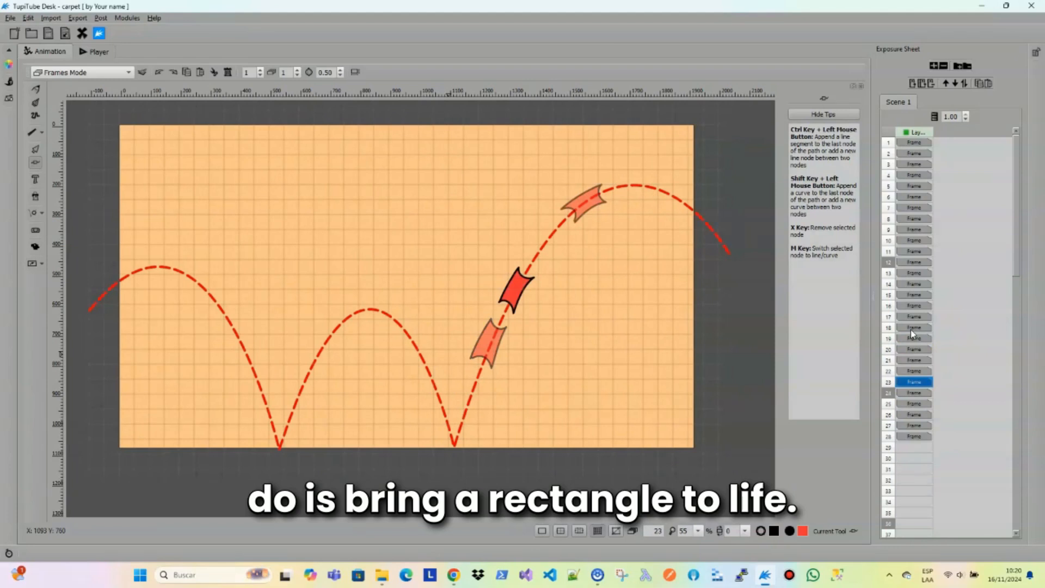
click(190, 195)
click(35, 149)
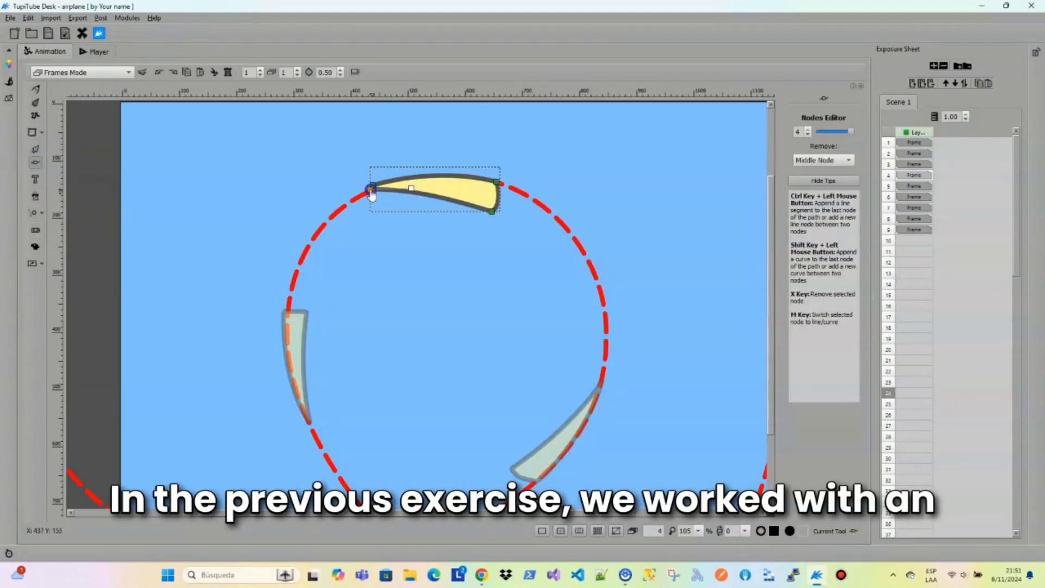
- Adjust the frame 4 airplane's nose node and upper curve handle to fit the top of the loop
drag(373, 184, 371, 190)
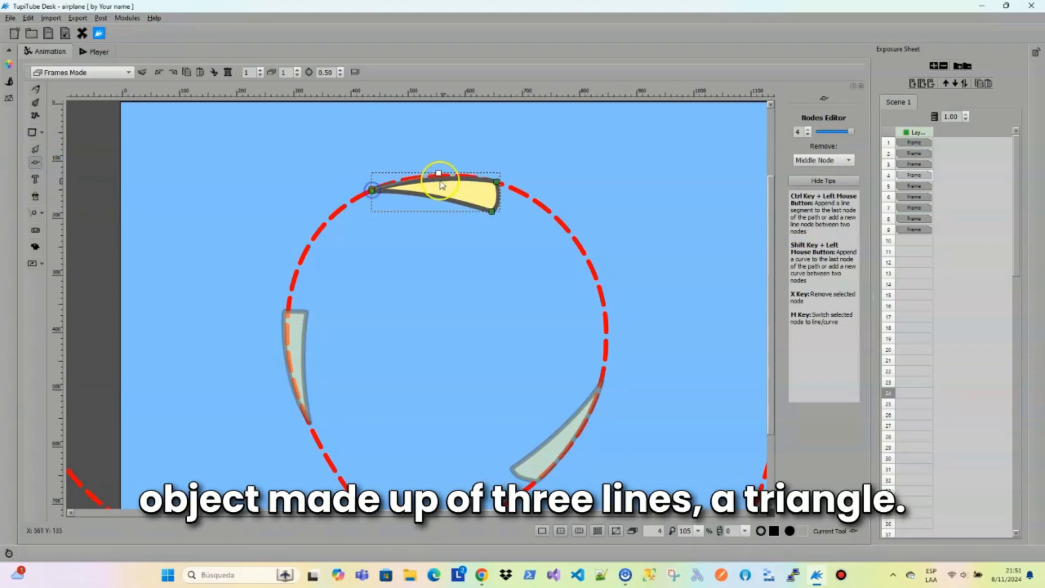
drag(440, 175, 429, 173)
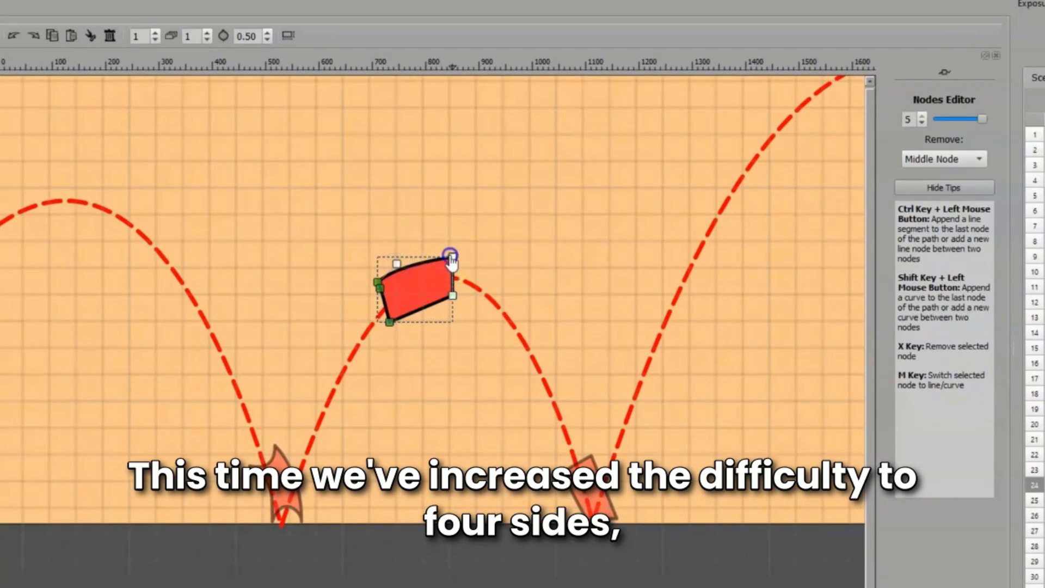
- Curve the front edge of the carpet at the second arch inward and bend its lower edge with the Nodes Editor
click(452, 258)
mouse_move(455, 301)
mouse_down()
mouse_move(441, 295)
mouse_move(455, 295)
mouse_up()
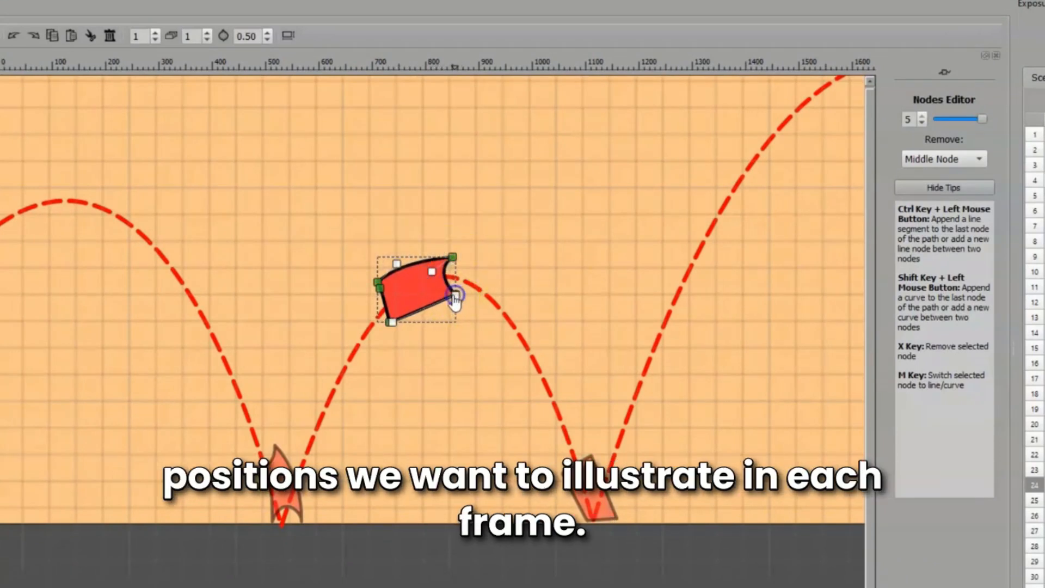
drag(392, 324, 405, 303)
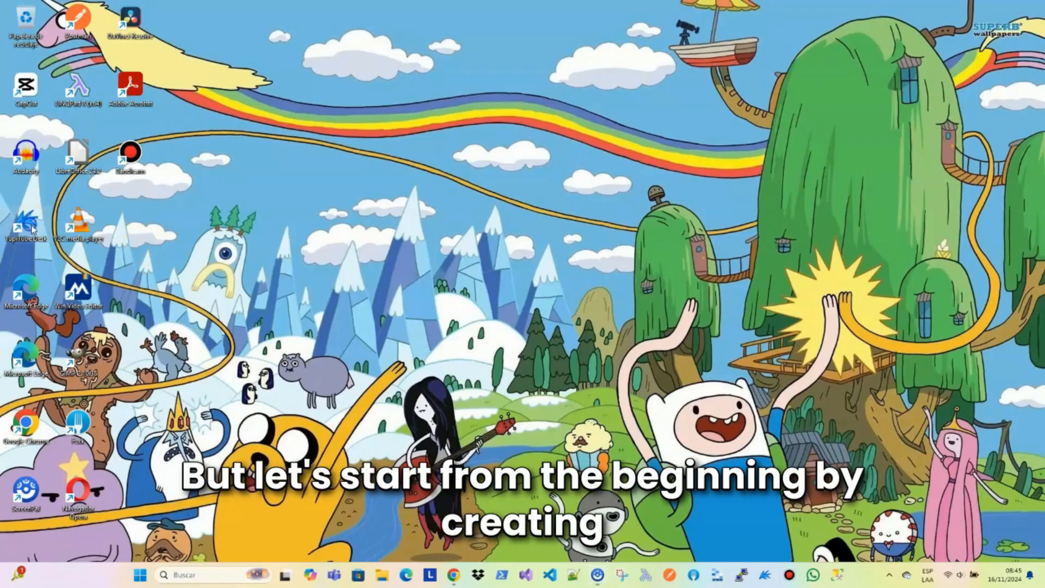
- Launch TupiTube Desk, dismiss the news window, and create a new project with the 1080 (Full HD) - 24 preset
double_click(31, 229)
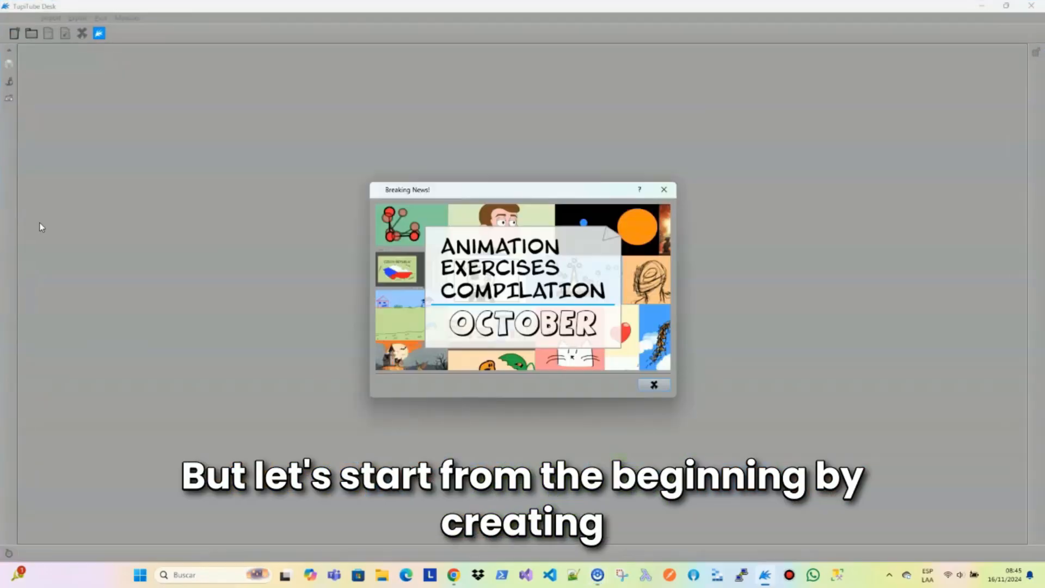
click(650, 388)
click(13, 33)
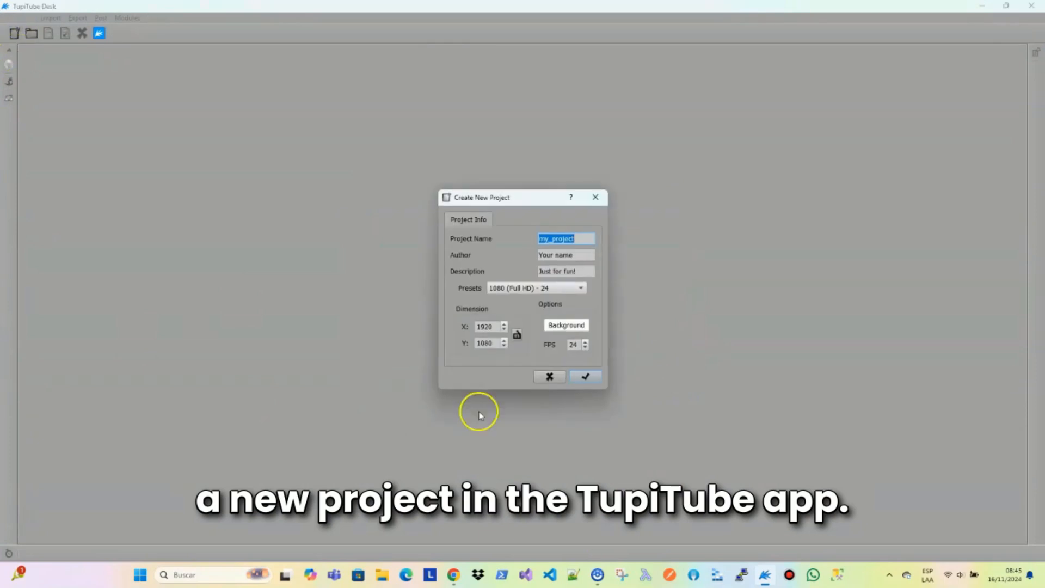
click(587, 376)
- Set the background colour to light orange #fdc68a and the fill colour to soft red #ff4c4f
click(8, 64)
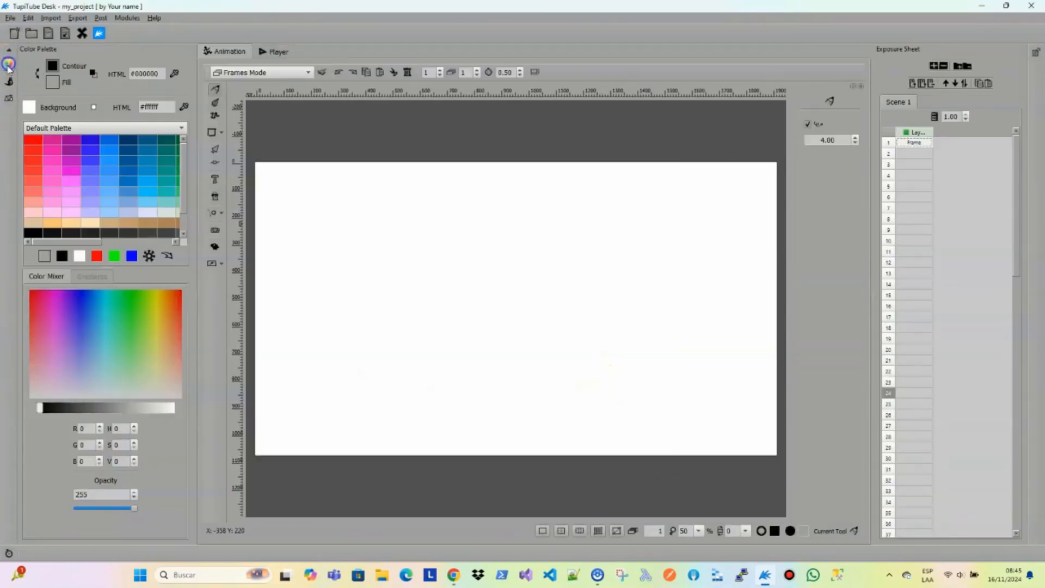
click(30, 108)
mouse_move(71, 242)
mouse_down()
mouse_move(140, 240)
mouse_move(58, 243)
mouse_up()
click(146, 203)
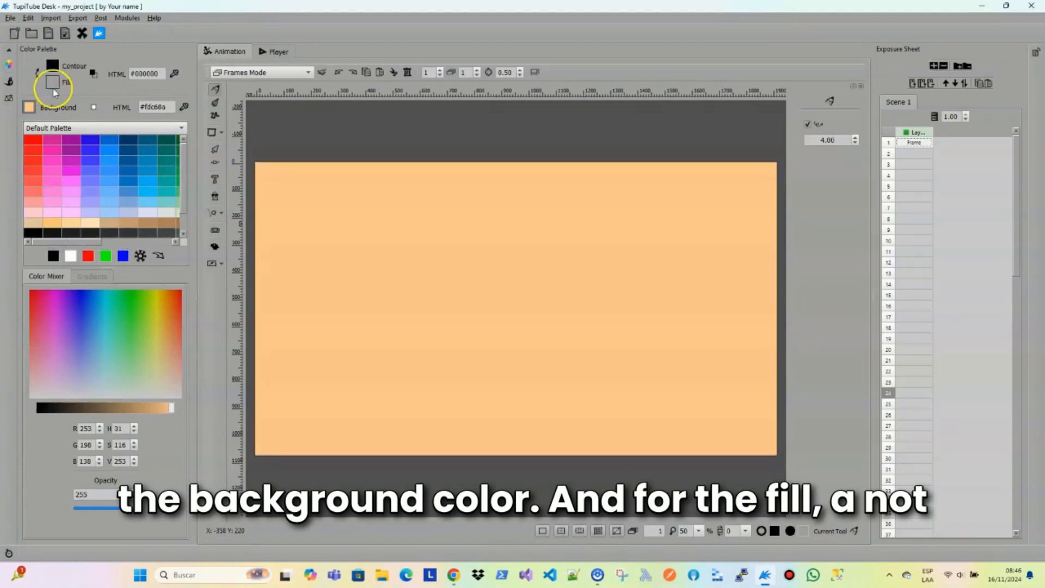
click(53, 83)
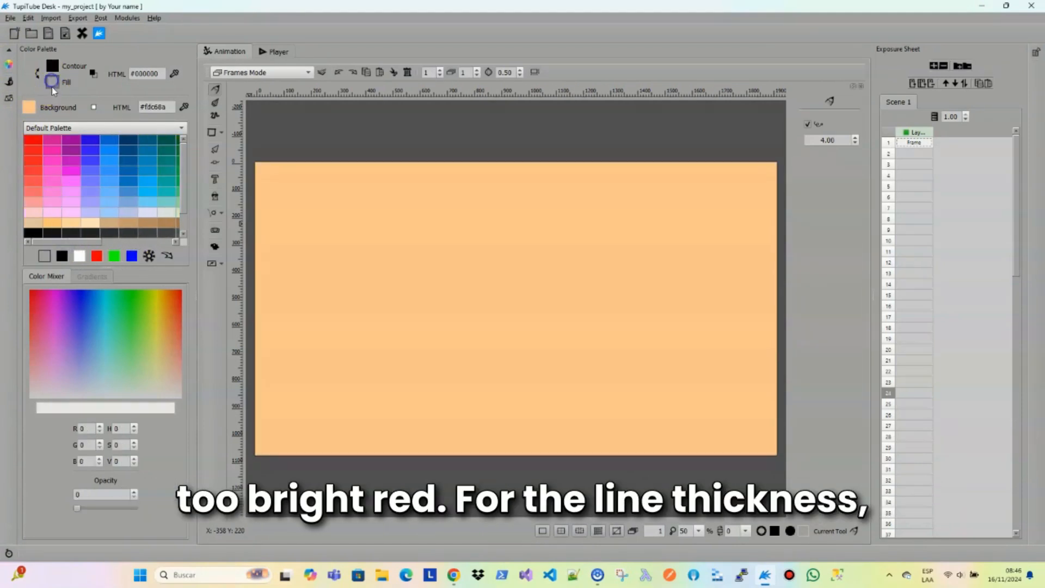
click(33, 180)
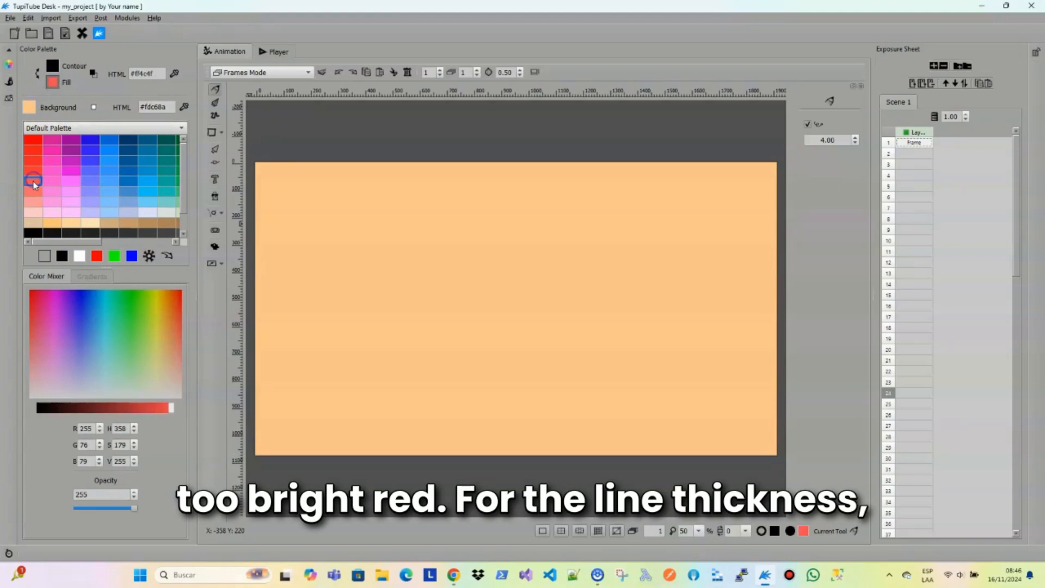
click(8, 65)
- Set the brush thickness to 6 and show the grid on the workspace
click(9, 83)
click(44, 144)
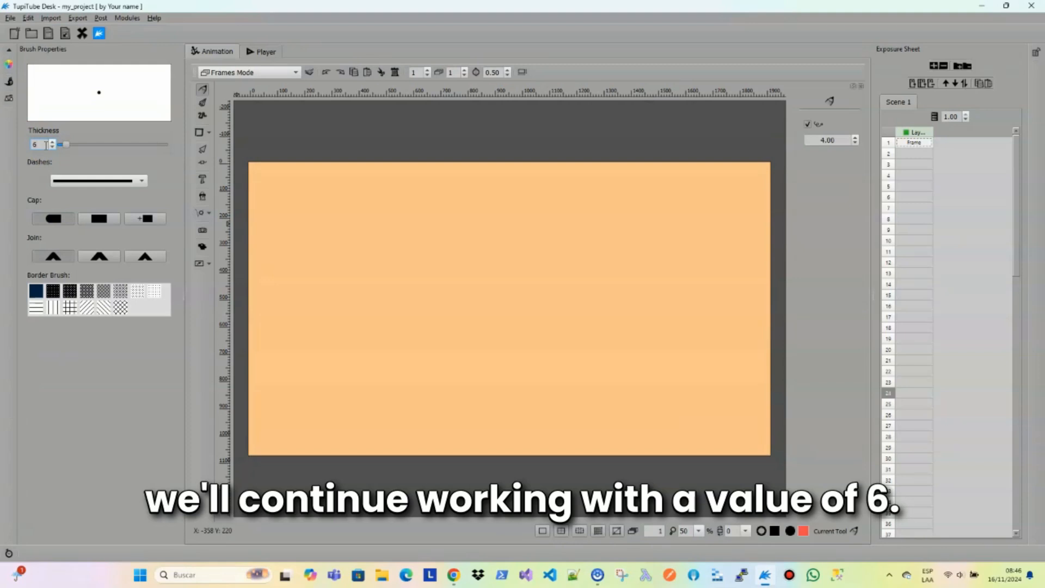
click(10, 80)
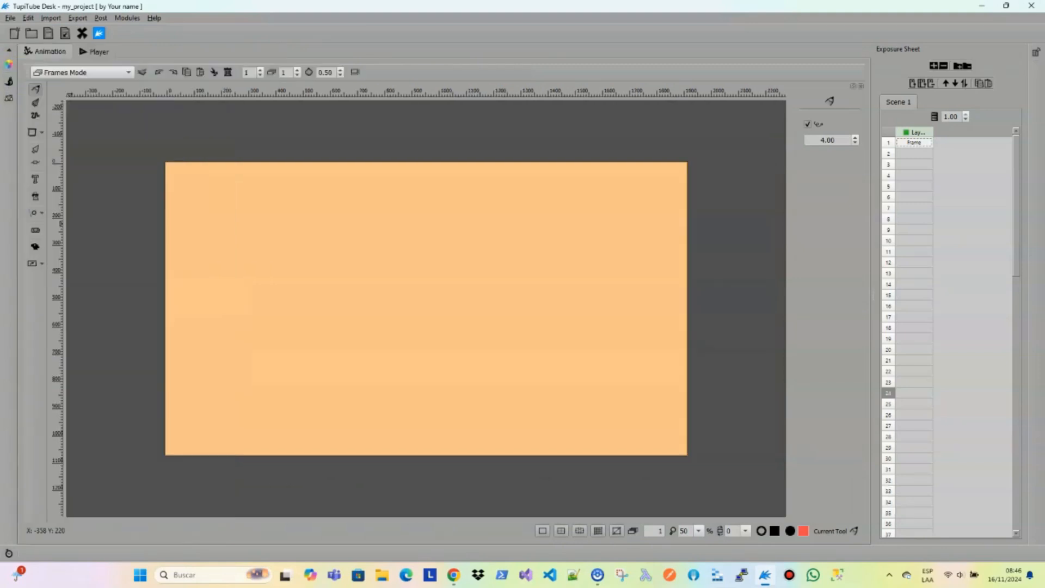
click(598, 530)
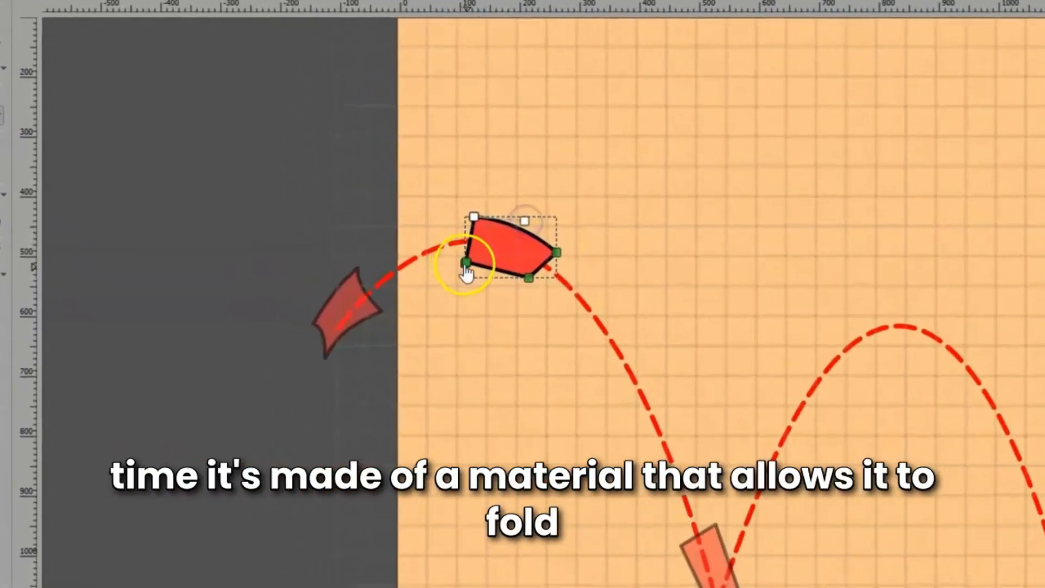
- Bend all four edges of the carpet at the first arch's peak along the path, curving its ends inward to sharpen the corners
click(350, 257)
mouse_move(563, 268)
mouse_down()
mouse_move(580, 269)
mouse_move(562, 263)
mouse_up()
drag(575, 210, 590, 239)
drag(642, 288, 645, 299)
drag(566, 276, 623, 281)
drag(563, 263, 594, 264)
drag(574, 210, 573, 216)
drag(637, 222, 611, 212)
click(675, 250)
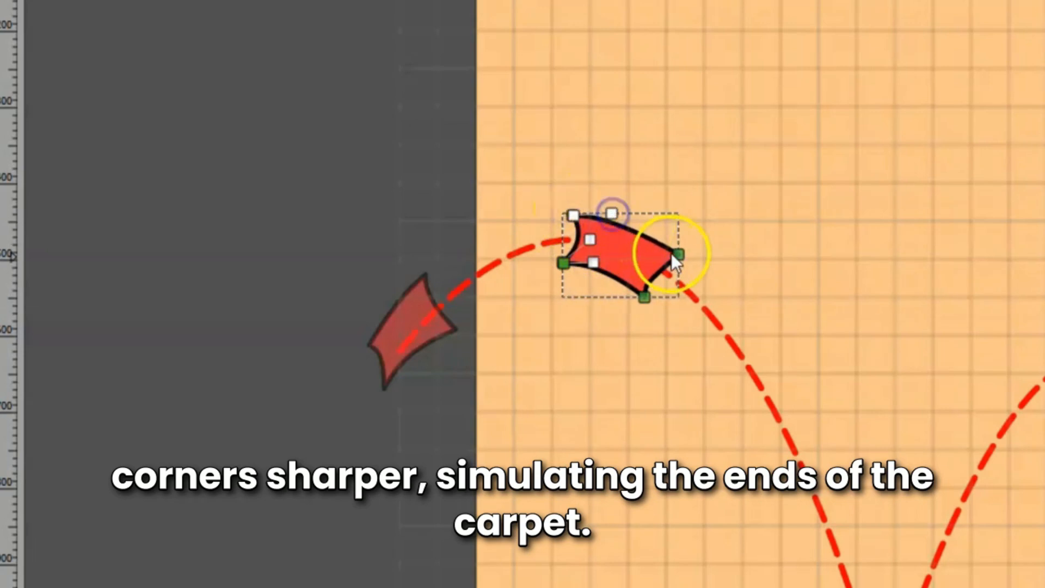
mouse_move(644, 286)
mouse_down()
mouse_move(662, 261)
mouse_move(644, 313)
mouse_move(651, 304)
mouse_up()
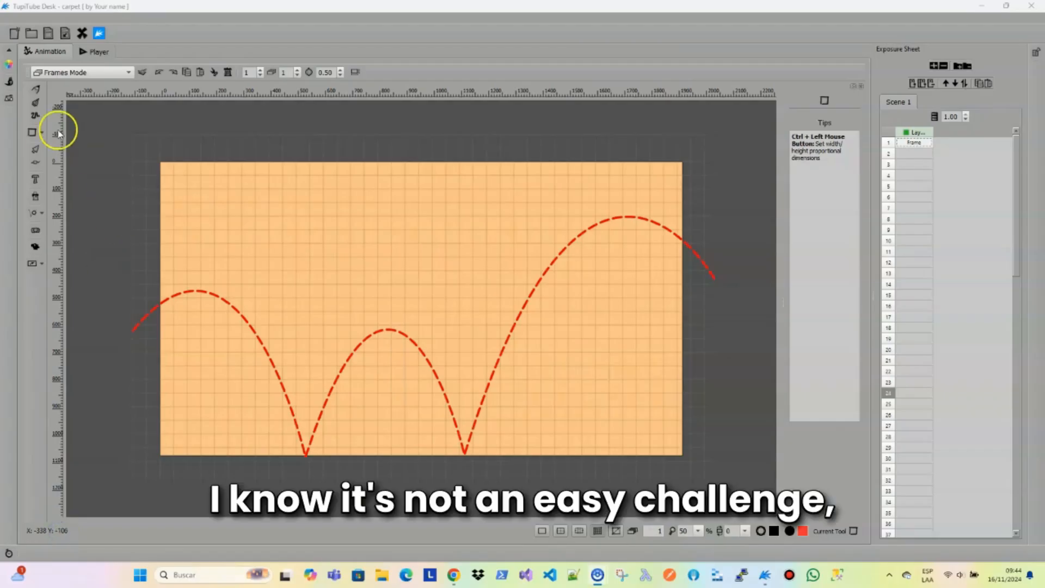
- Draw a closed four-sided carpet with the bendable Line tool on frame 1, outside the workspace at the start of the path
click(43, 132)
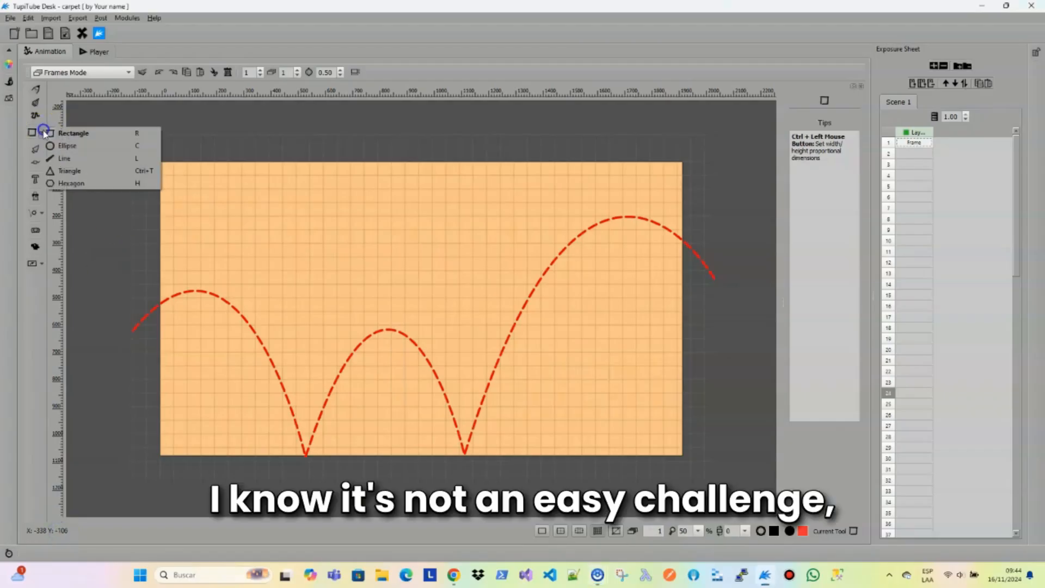
click(68, 158)
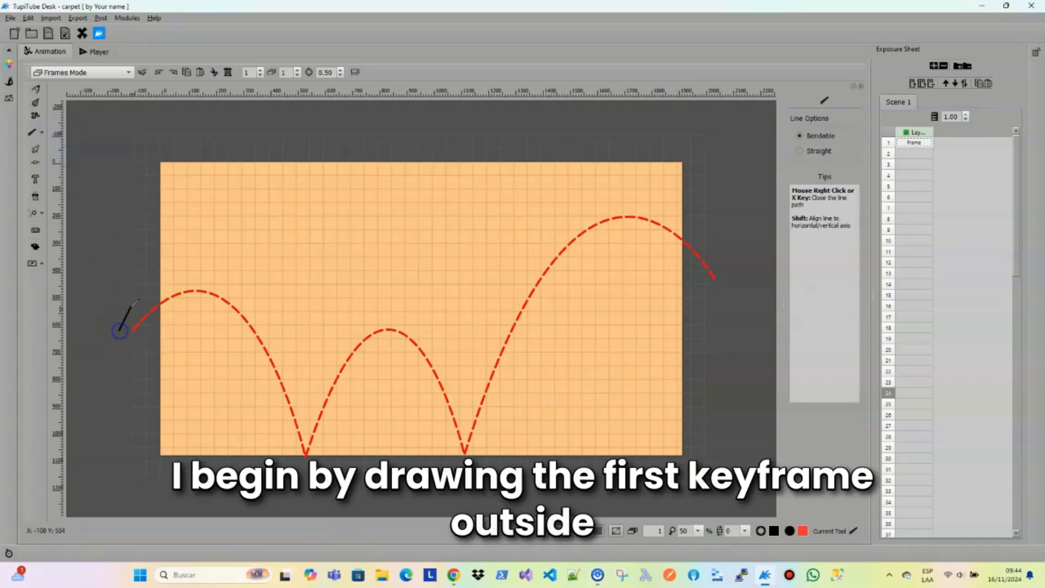
click(126, 346)
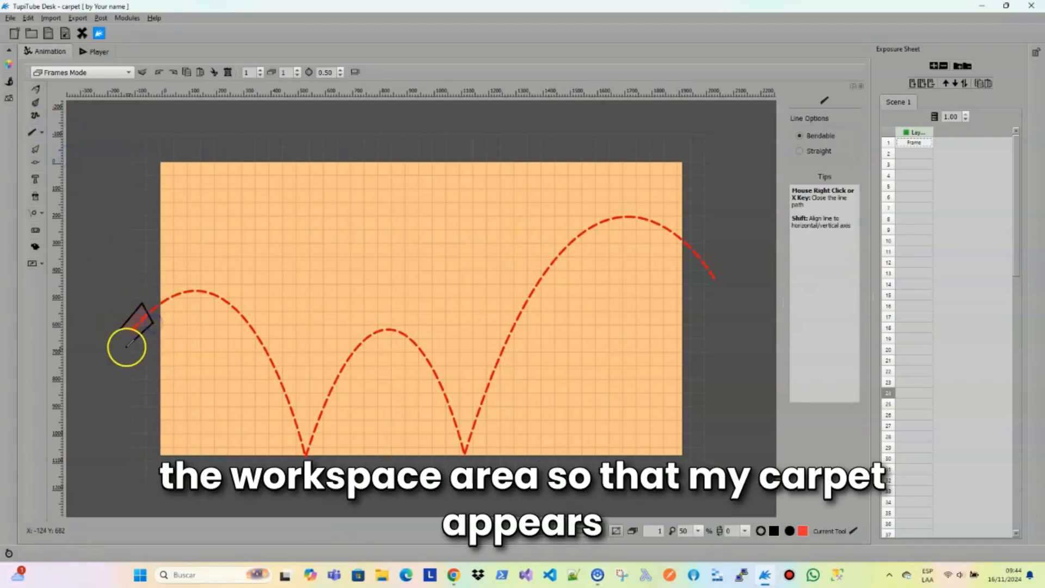
right_click(122, 333)
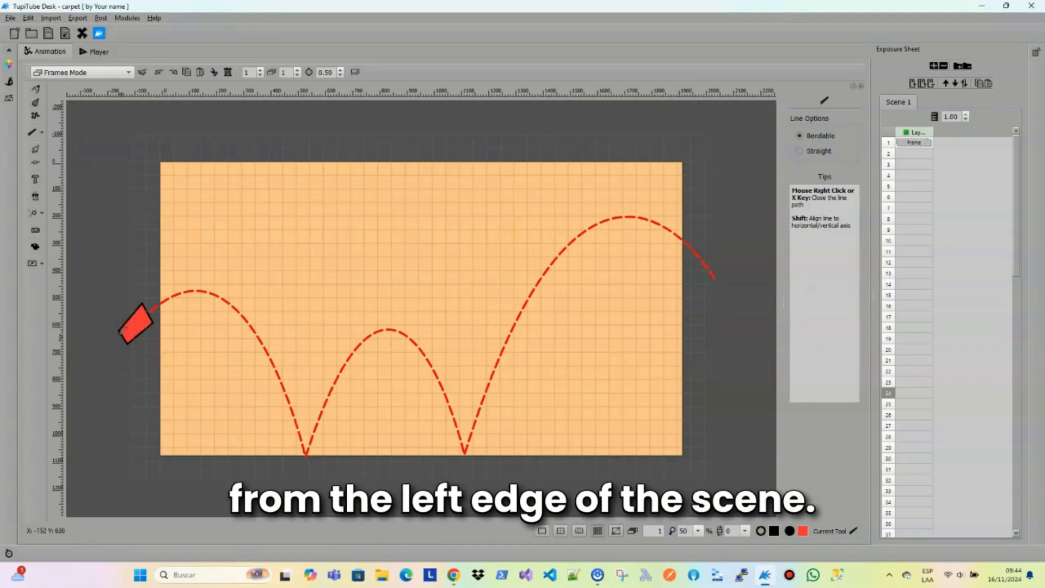
- Add frames 2 and 3, drawing a closed four-sided carpet at the first arch's peak and another at the first bounce point
click(913, 83)
click(192, 300)
right_click(194, 301)
click(912, 166)
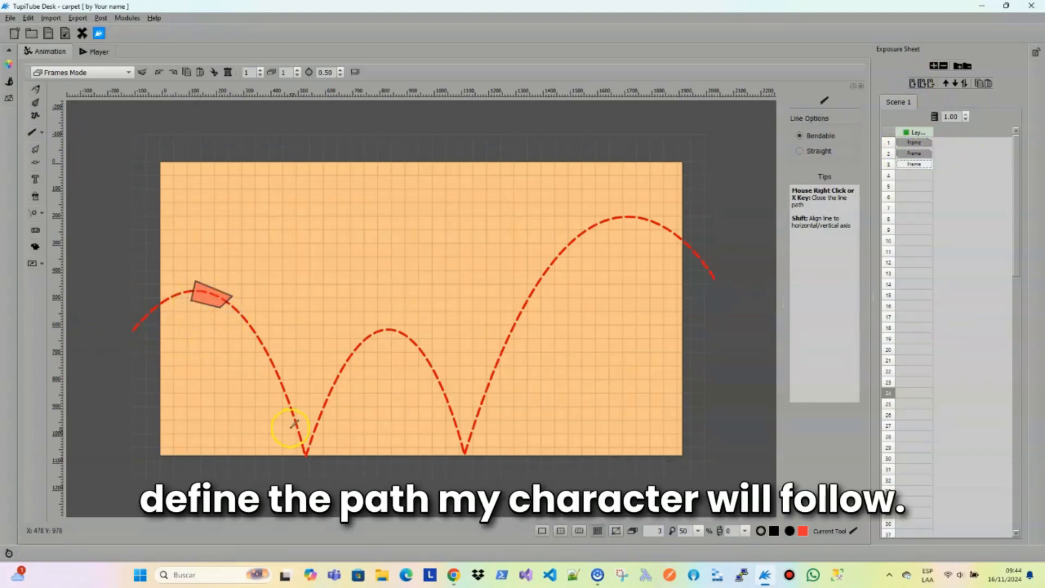
right_click(305, 373)
- Add frame 4 and draw a closed four-sided carpet at the peak of the second arch
click(913, 84)
click(355, 331)
click(393, 319)
click(393, 338)
click(360, 352)
right_click(355, 331)
- Add frame 5 and draw a closed four-sided carpet at the second bounce point
click(912, 189)
click(464, 420)
right_click(450, 430)
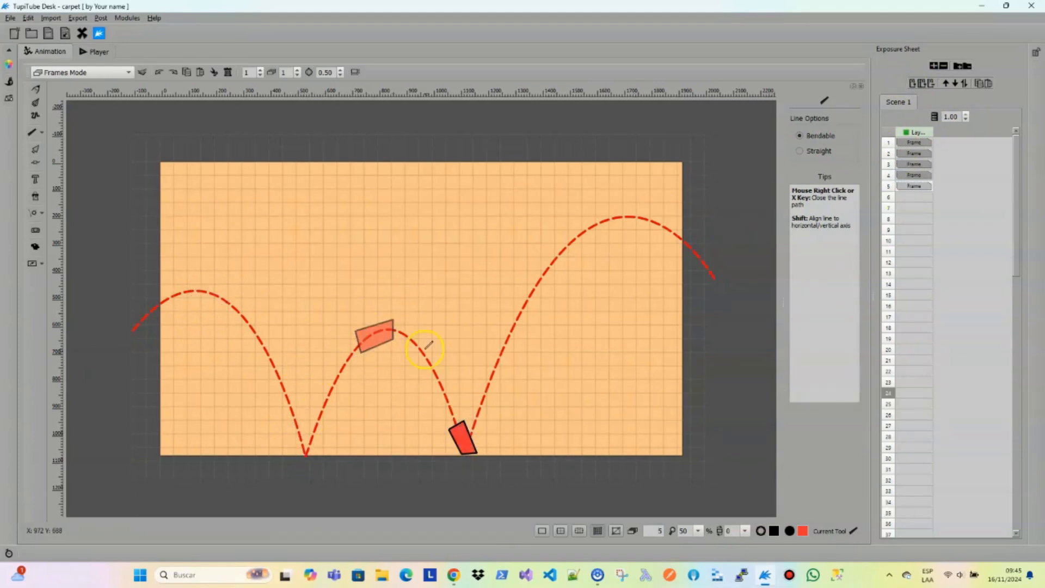
- Add frames 6 and 7, drawing a closed four-sided carpet on the last arch's rise and another at its peak
key(Page_Down)
click(524, 329)
right_click(507, 320)
click(920, 207)
click(645, 211)
click(645, 230)
click(610, 229)
click(607, 213)
right_click(644, 210)
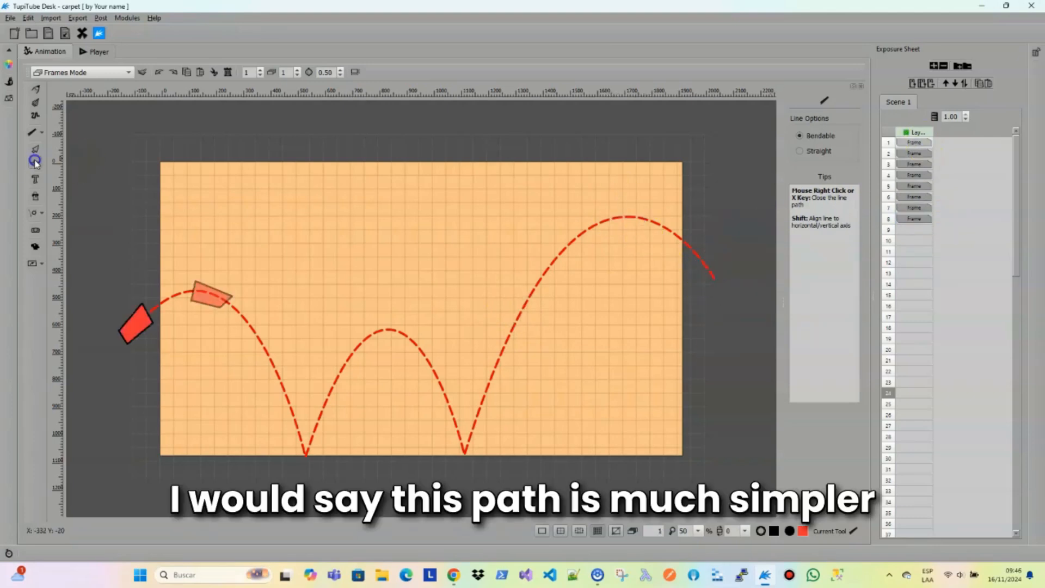
- Bend the straight sides of the frame 1 carpet into curves by editing its nodes
key(n)
click(141, 308)
scroll(240, 298, up, 2)
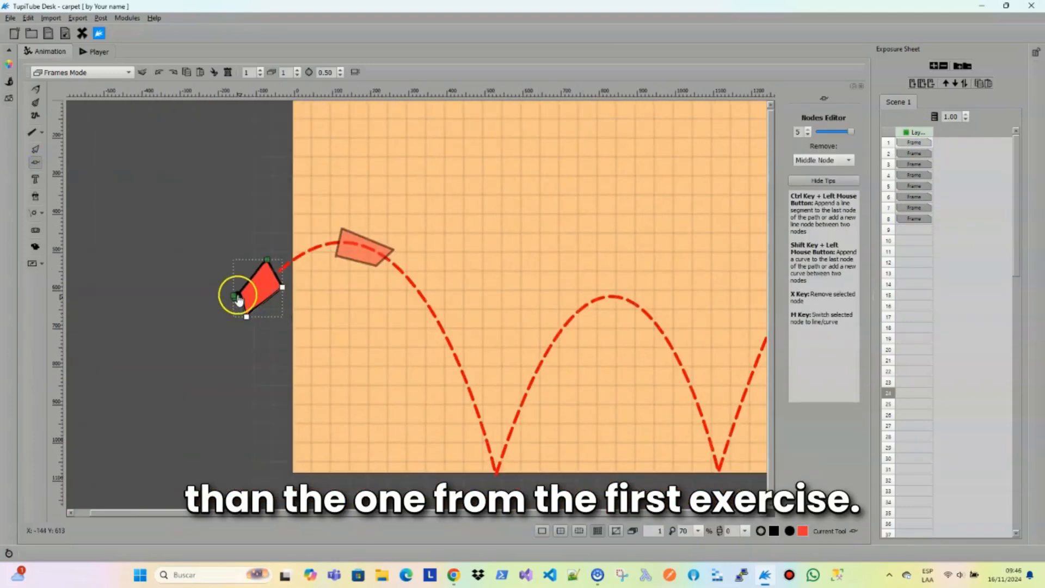
click(240, 298)
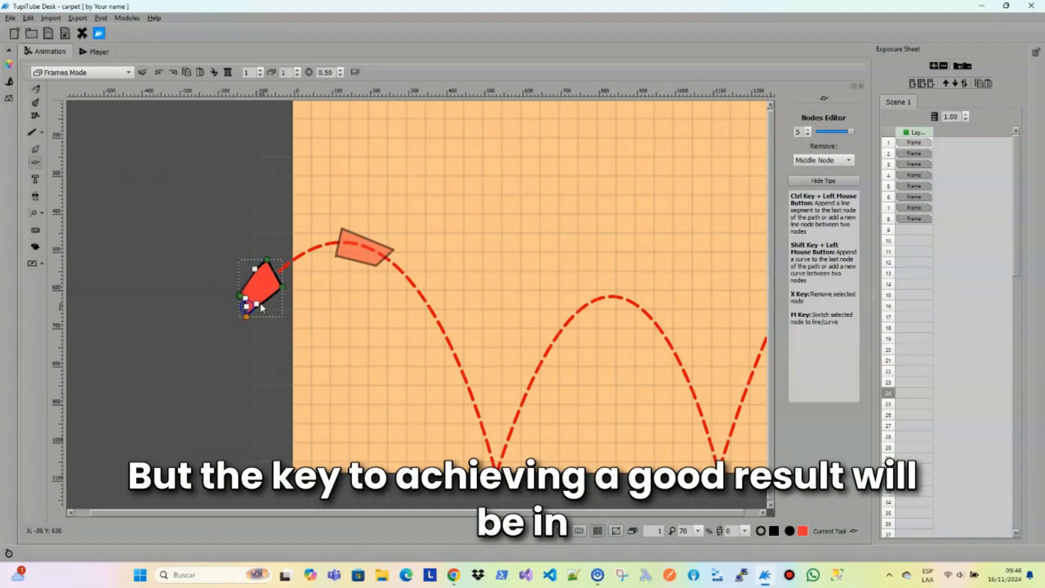
click(243, 334)
- Curve the sides of the carpets on frame 2 at the first peak and frame 3 at the first bounce point
key(Page_Down)
click(342, 229)
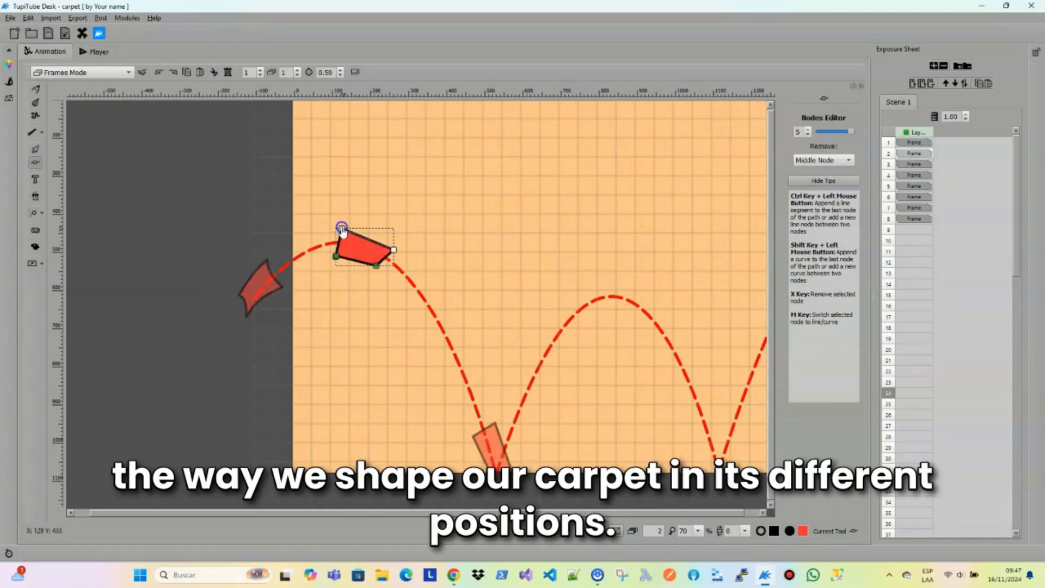
click(376, 270)
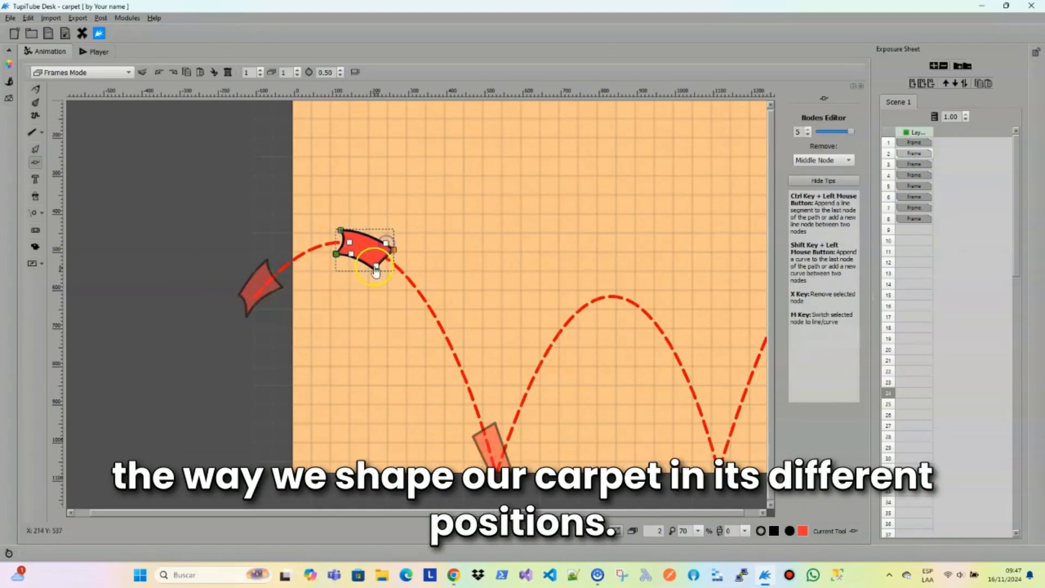
click(494, 271)
key(Page_Down)
drag(485, 439, 439, 301)
click(442, 303)
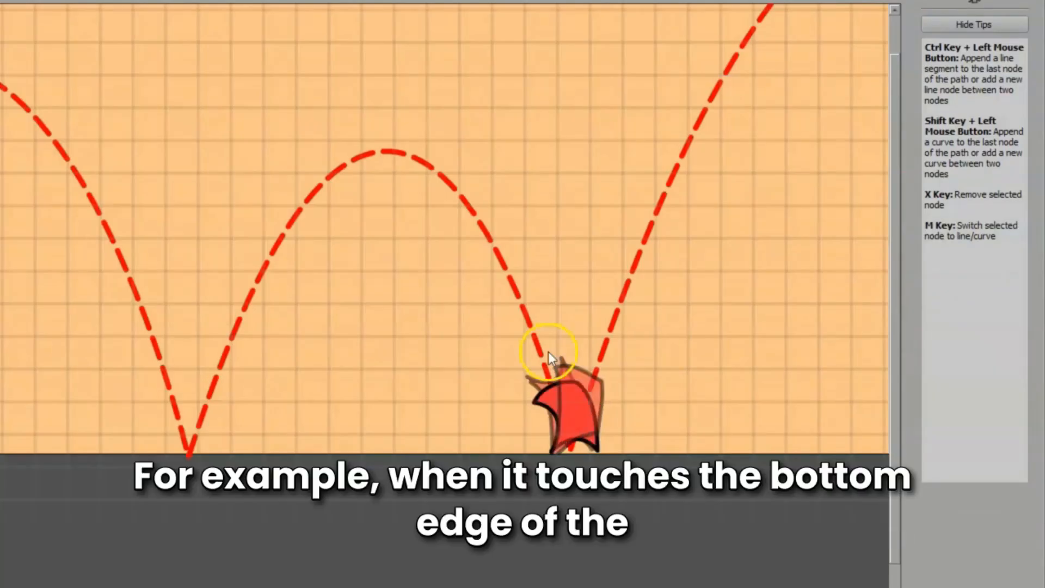
- Reshape the carpet at the second bounce point on frame 5, curving its sides as it touches the floor
click(547, 401)
drag(535, 404, 613, 401)
click(585, 388)
mouse_move(598, 451)
mouse_down()
mouse_move(615, 428)
mouse_move(598, 451)
mouse_up()
drag(586, 388, 533, 419)
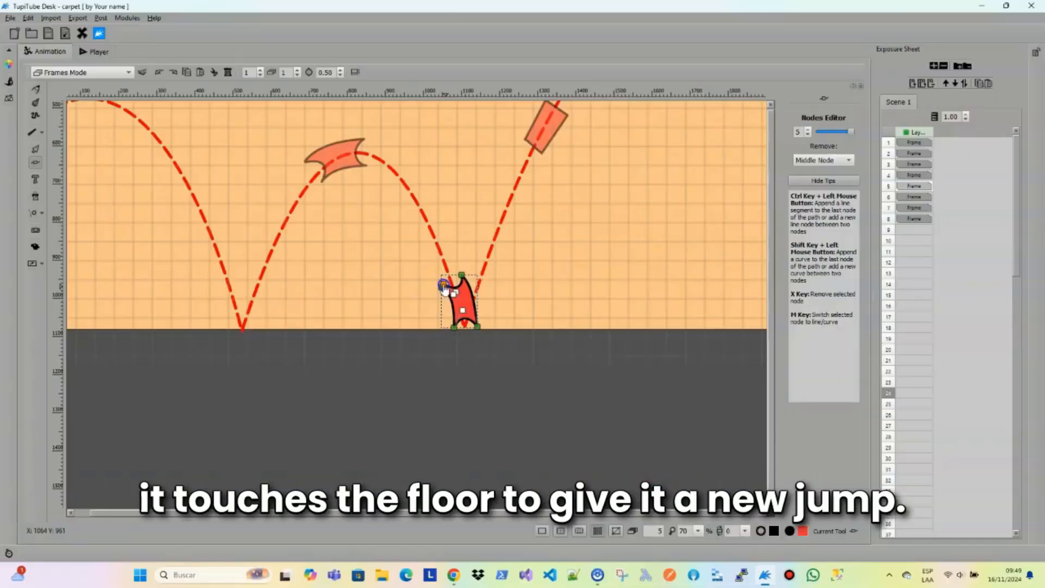
drag(463, 305, 479, 329)
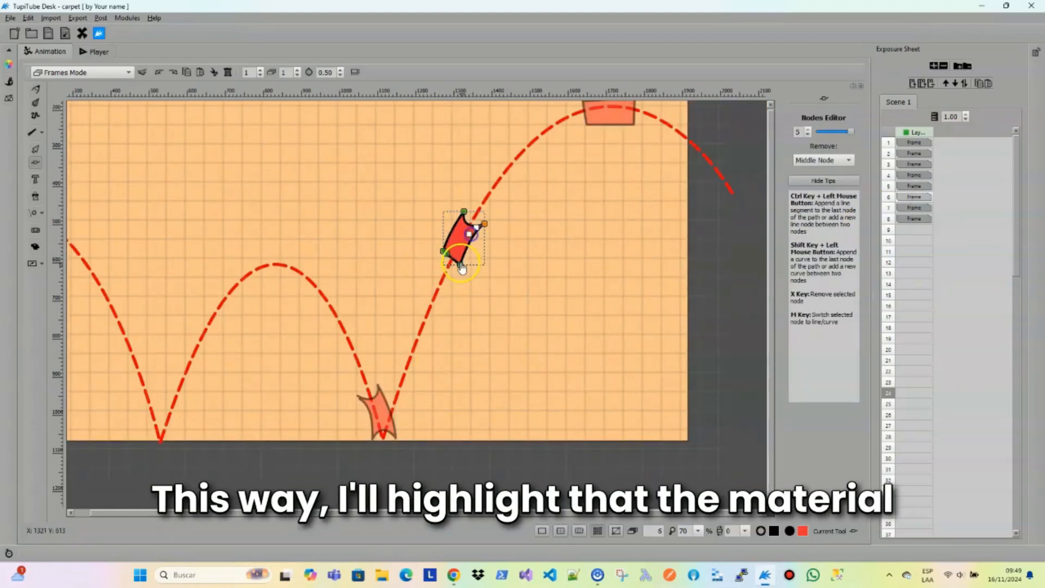
- Curve the sides of the carpets on frame 7 at the last peak and frame 8 at the end of the path
click(936, 211)
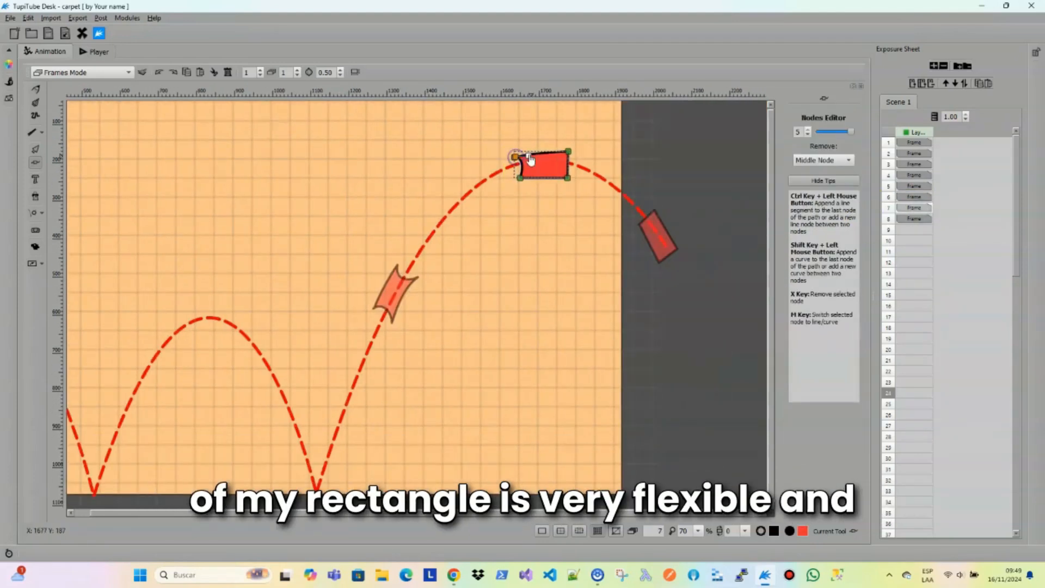
click(566, 181)
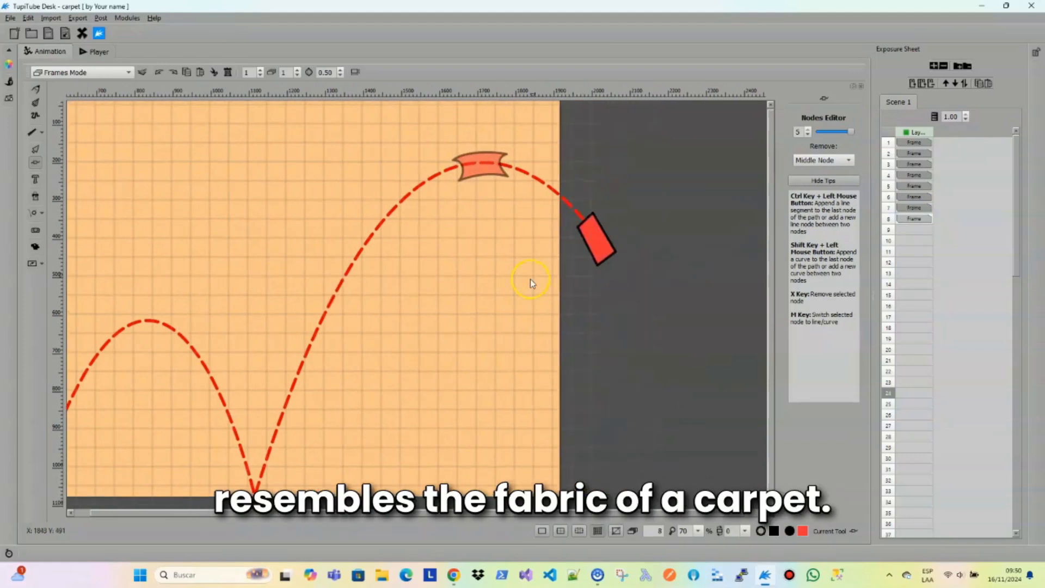
click(601, 261)
click(477, 315)
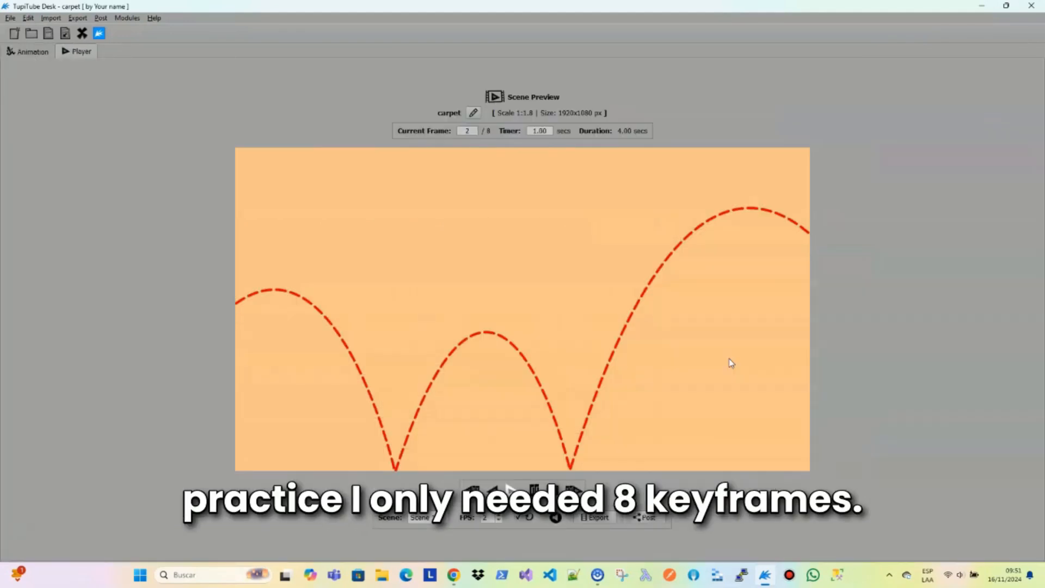
click(1039, 390)
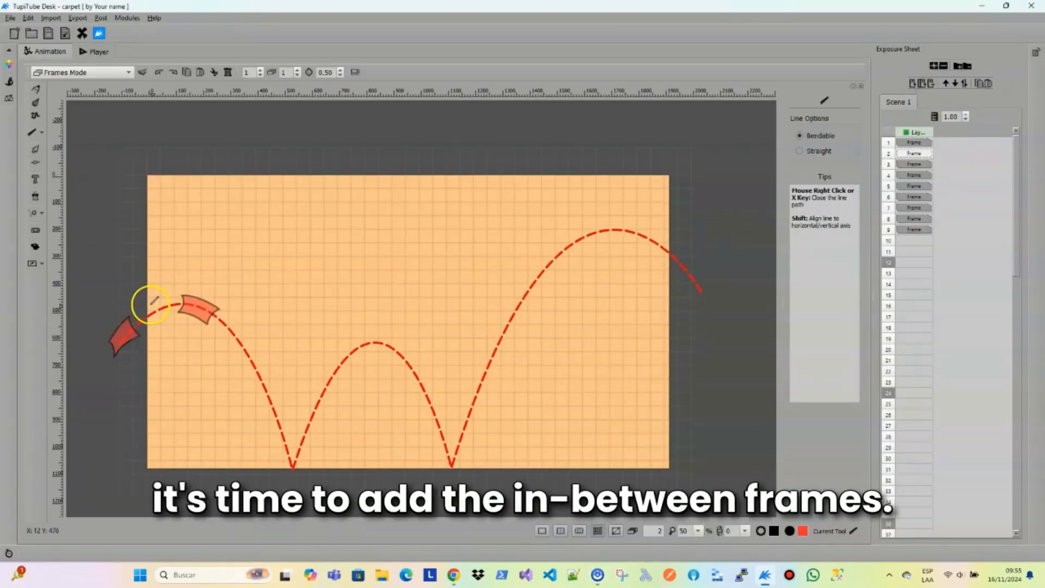
- Add in-between frames along the first arch, drawing carpets that follow the path and bending their sides into curves
click(36, 163)
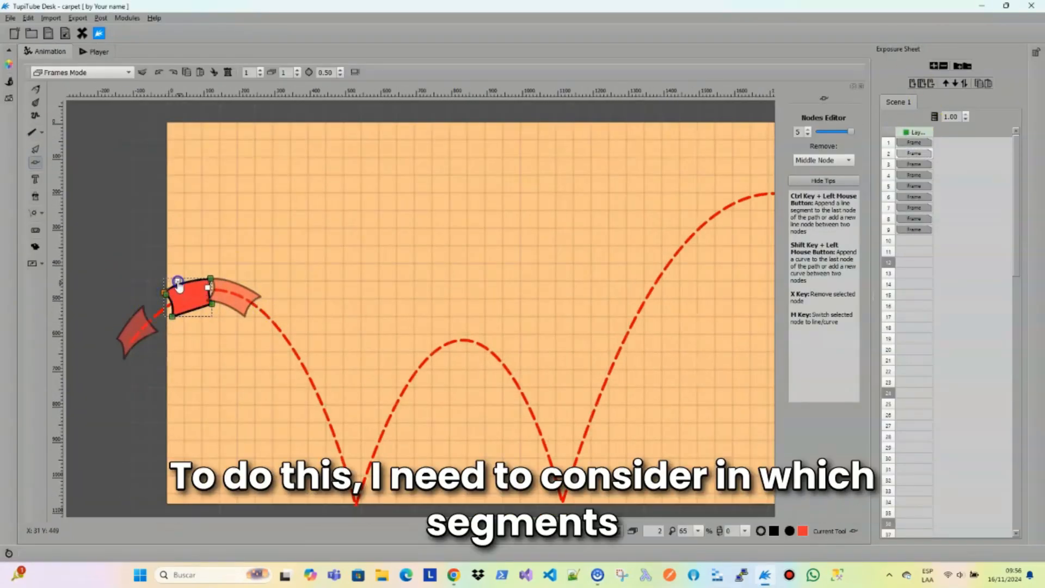
click(37, 131)
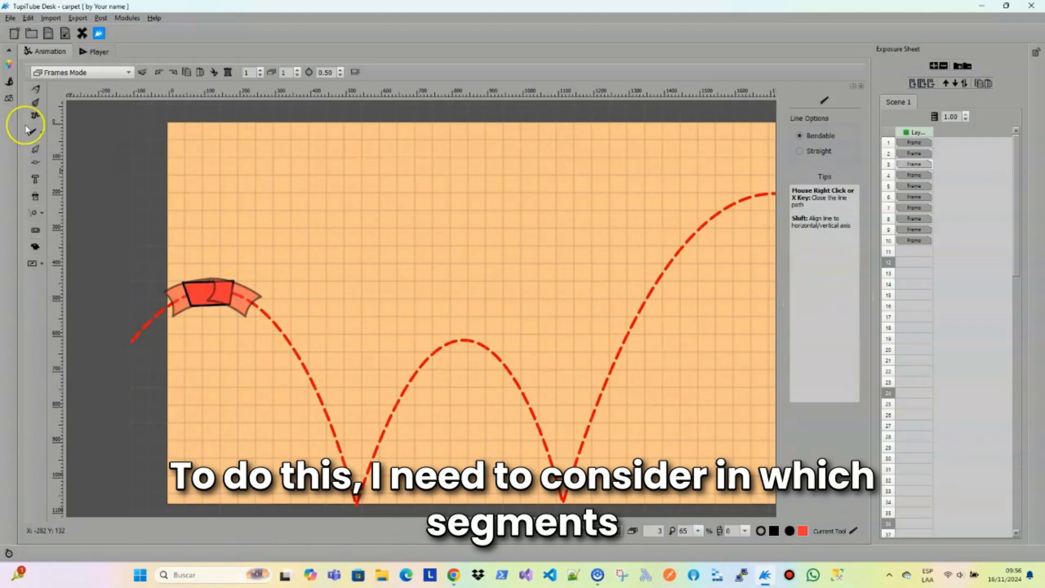
click(914, 85)
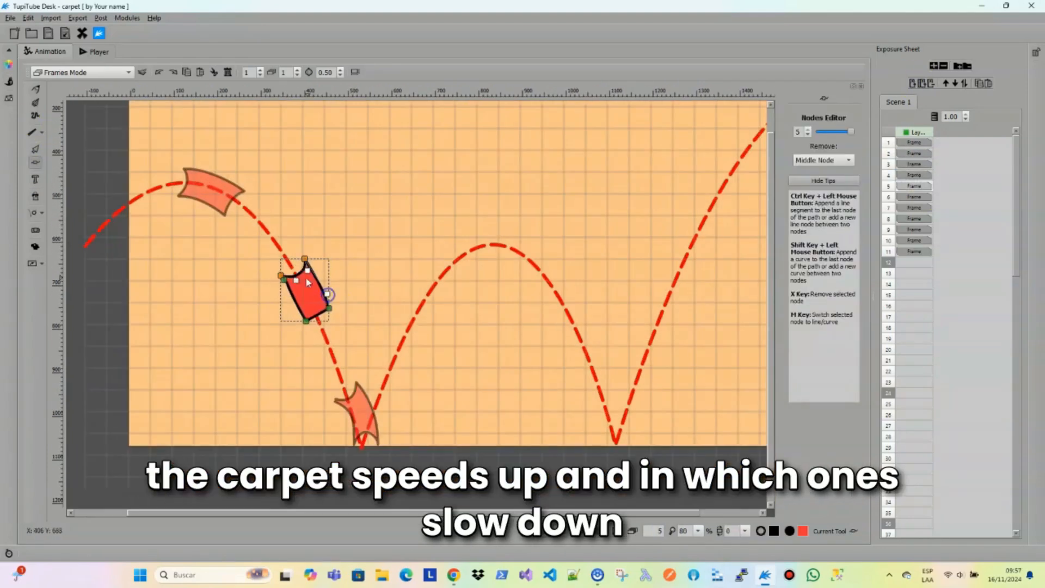
click(305, 322)
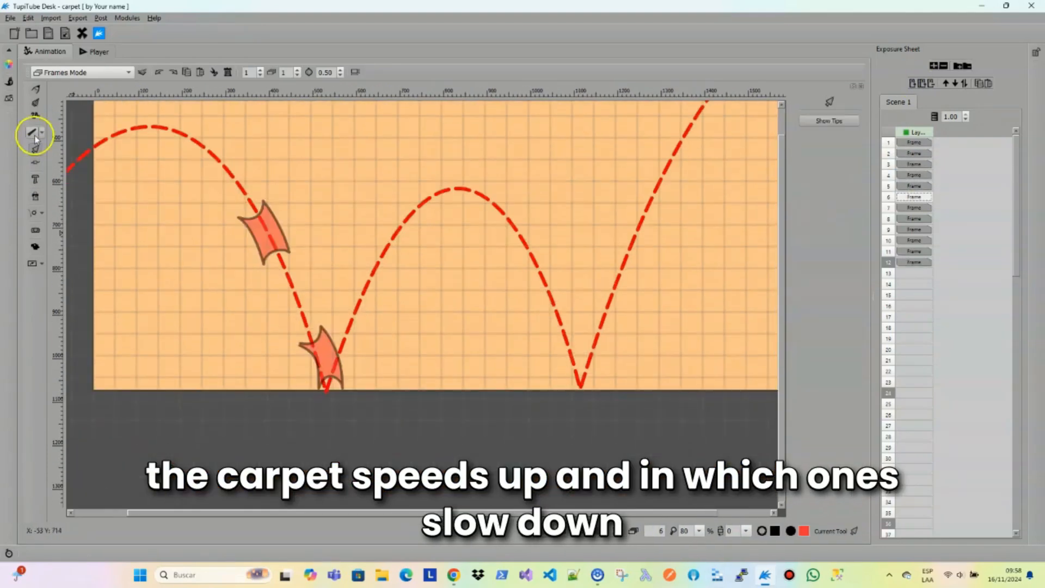
click(34, 159)
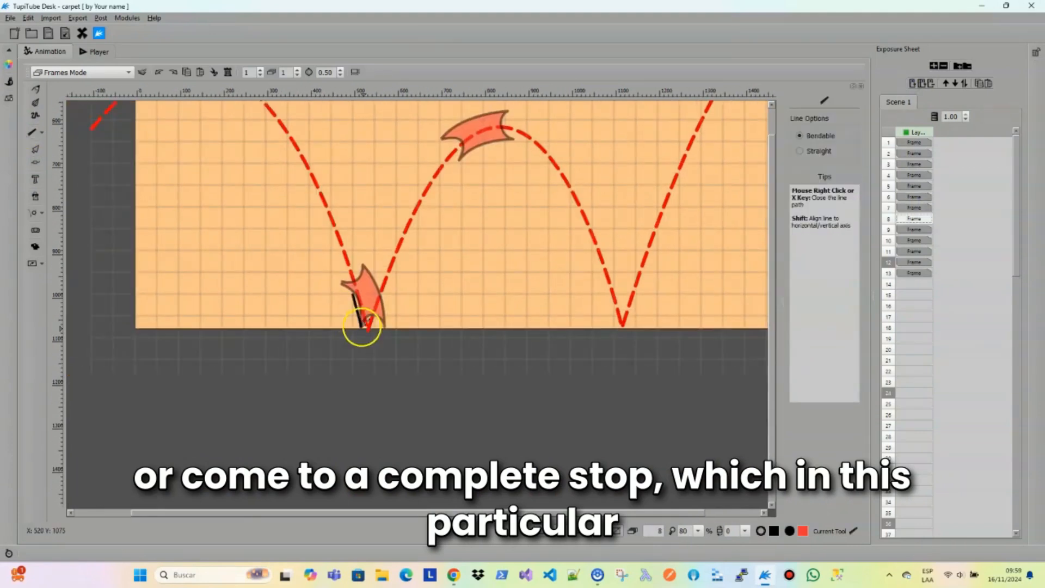
- Draw squashed in-between carpets at the first bounce point on frames 8 and 9
click(361, 321)
drag(361, 321, 389, 329)
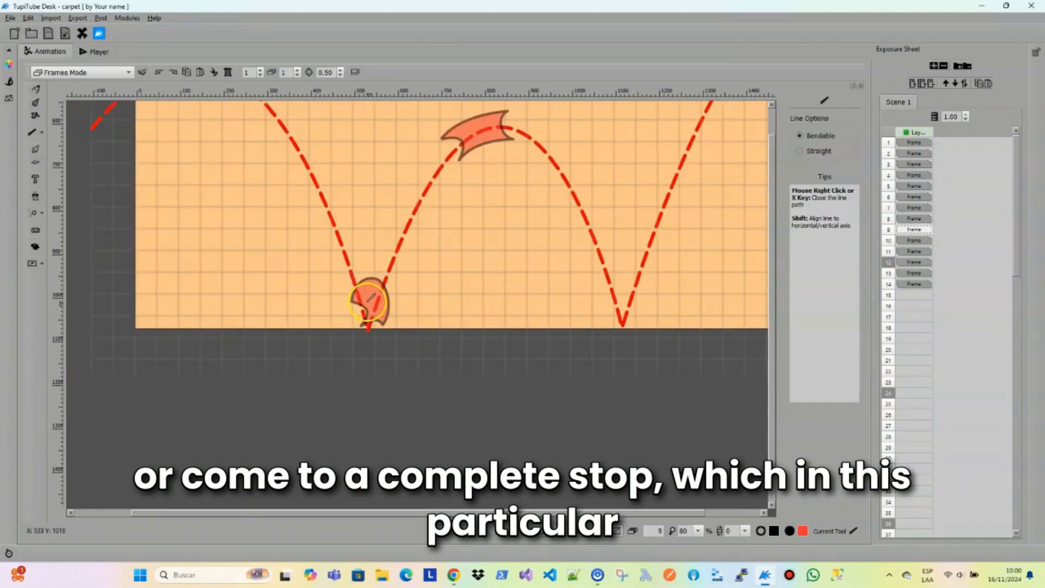
click(378, 287)
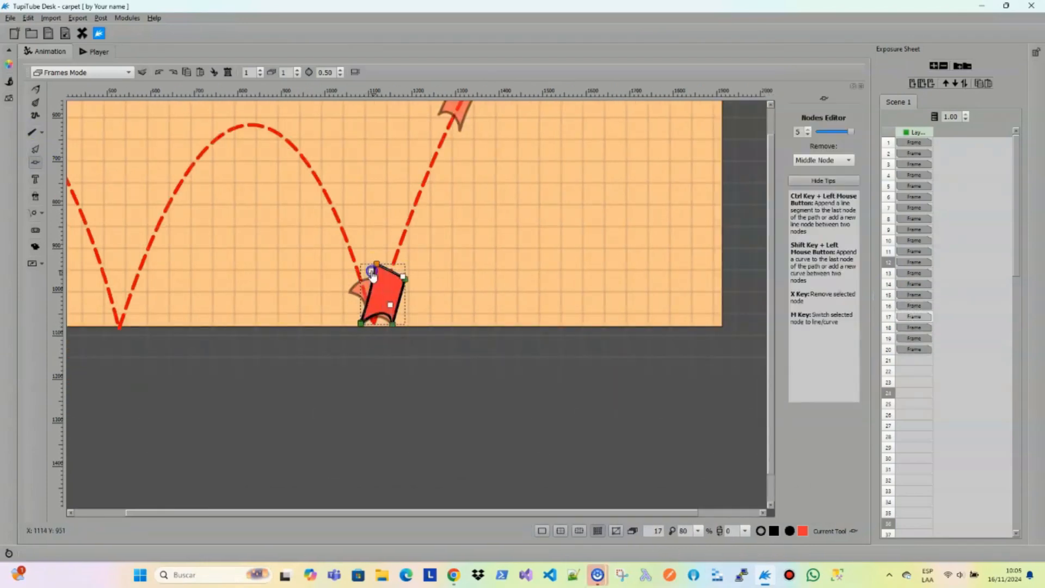
- Shape the in-between carpets on frames 17, 18 and 20, from the second bounce up the last arch, with curved sides
mouse_move(372, 274)
mouse_down()
mouse_move(402, 280)
mouse_move(381, 283)
mouse_up()
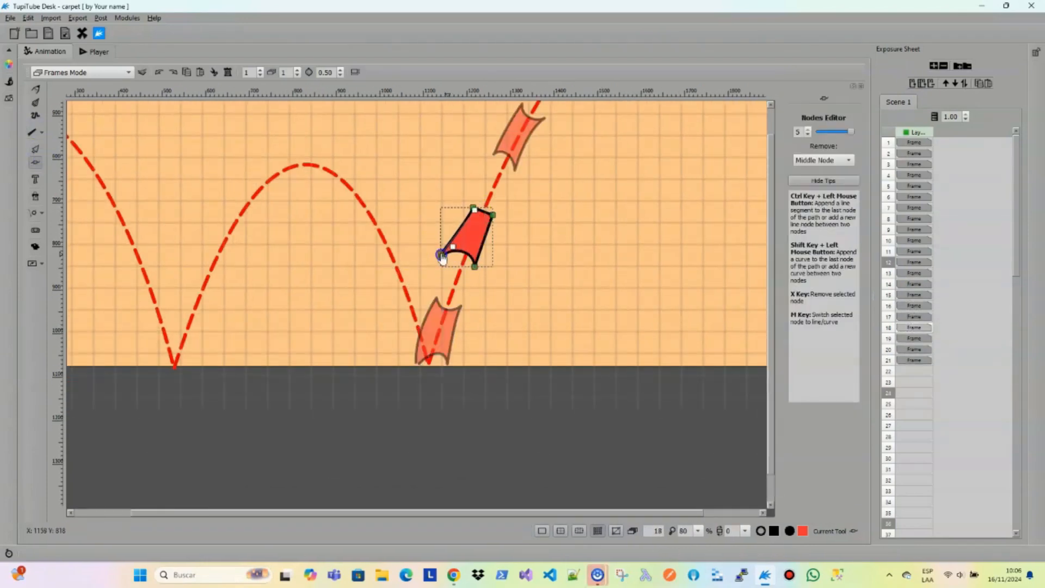
drag(442, 258, 440, 264)
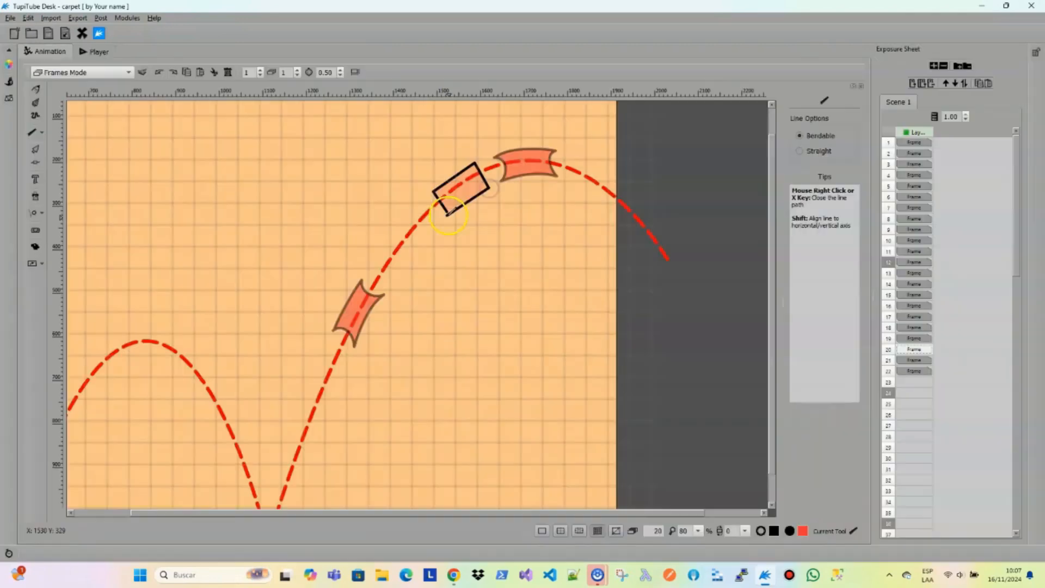
right_click(447, 215)
drag(472, 168, 474, 170)
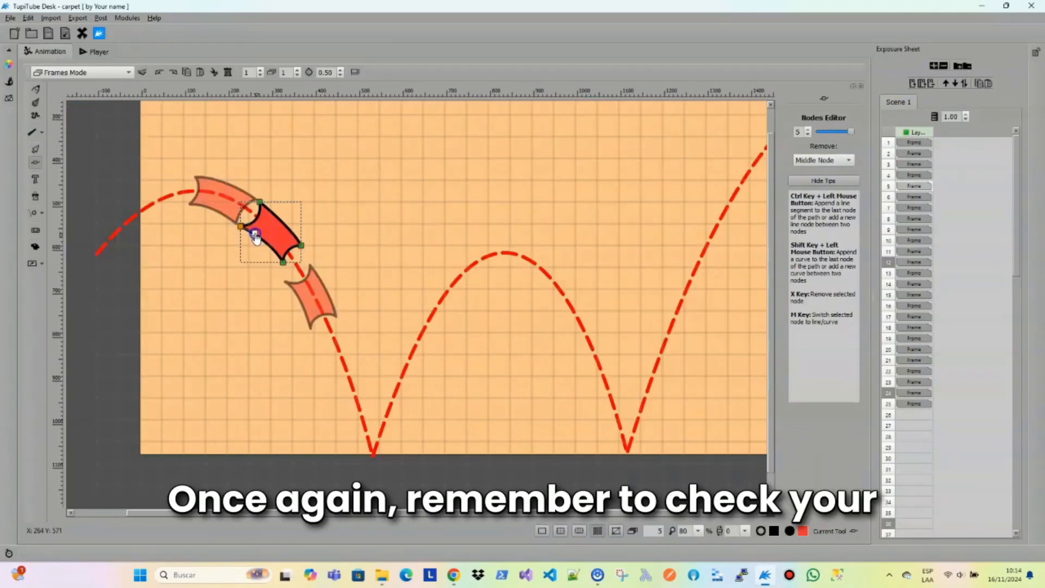
- Finish curving the frame 5 carpet and shift the frame 6 carpet slightly farther down the first arch
click(384, 222)
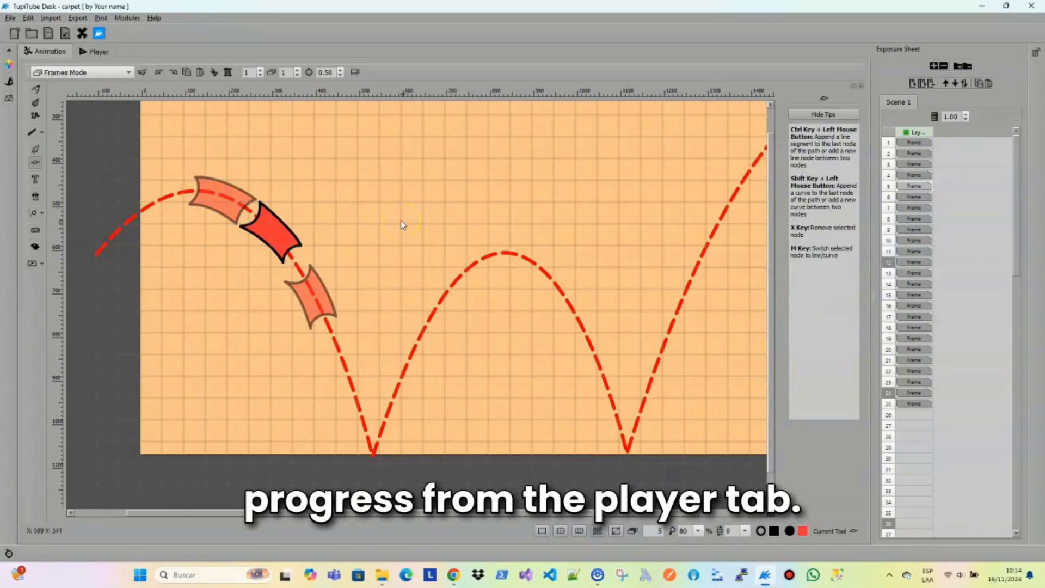
key(ctrl+2)
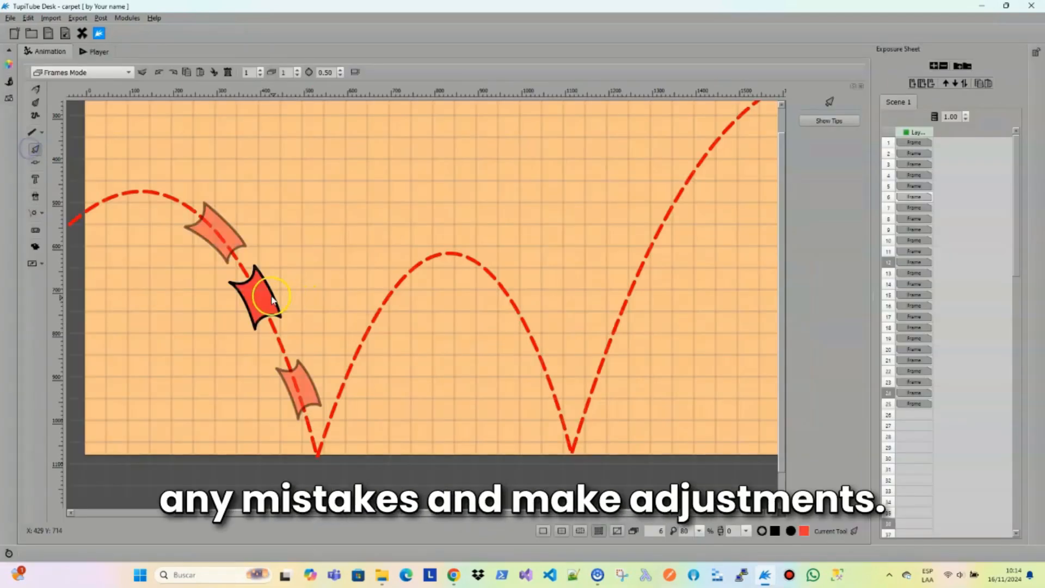
click(256, 301)
drag(255, 301, 262, 310)
click(315, 289)
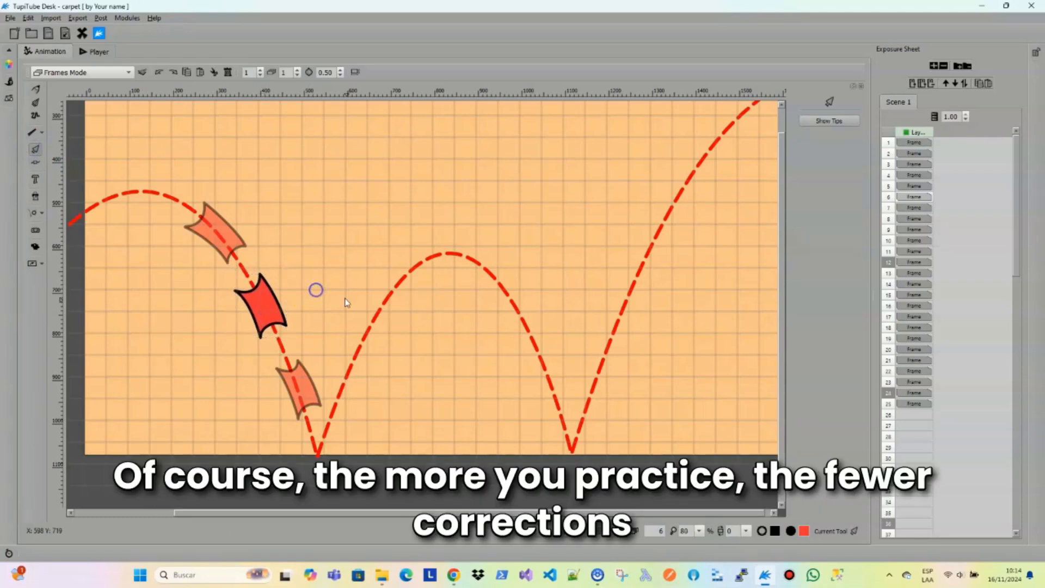
- Check the carpet's position and spacing on frames 7, 8 and 9 around the first bounce
click(919, 209)
click(358, 324)
scroll(354, 338, down, 3)
click(911, 211)
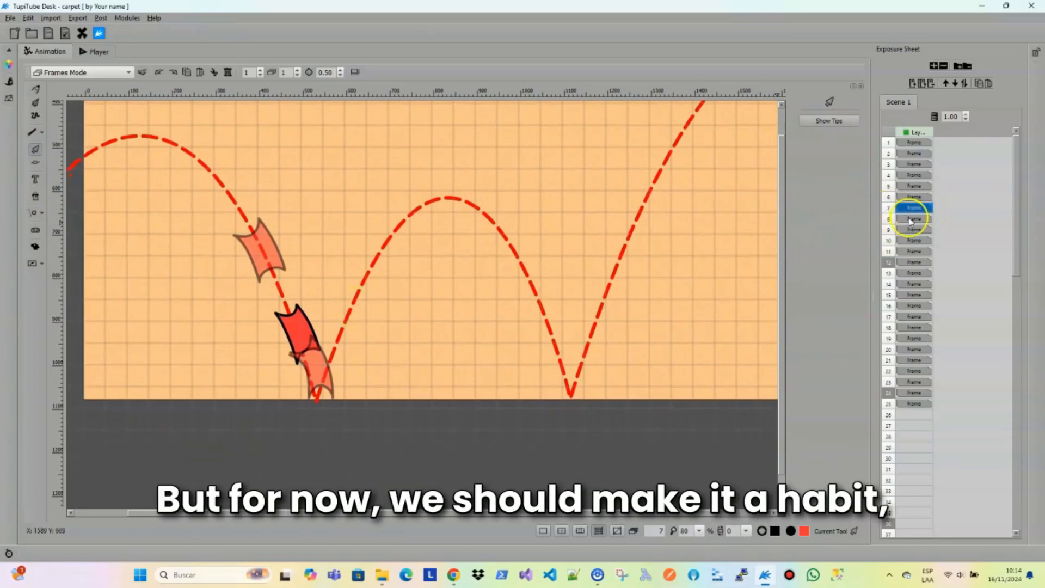
click(912, 219)
click(914, 229)
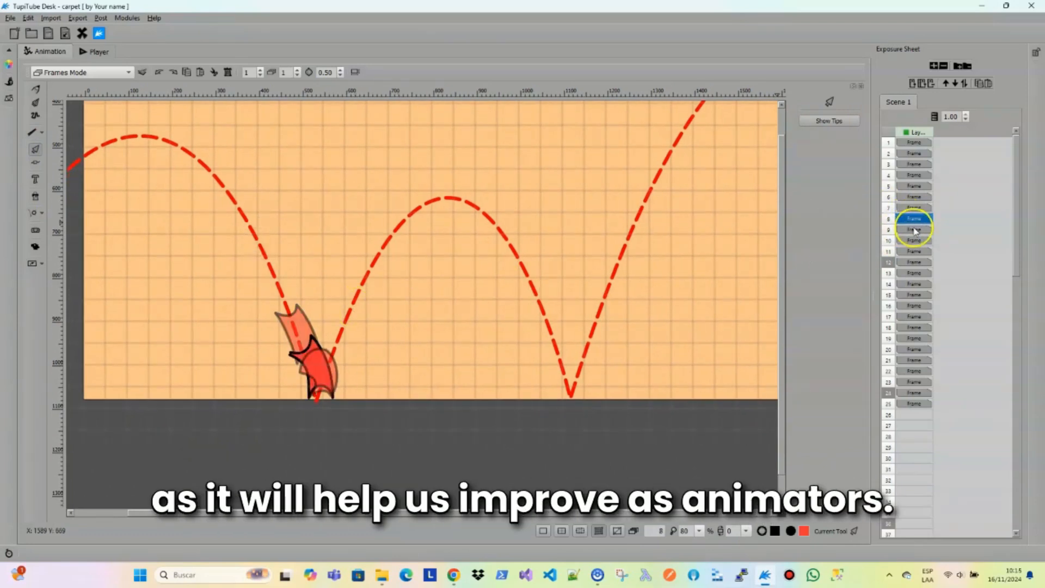
click(918, 230)
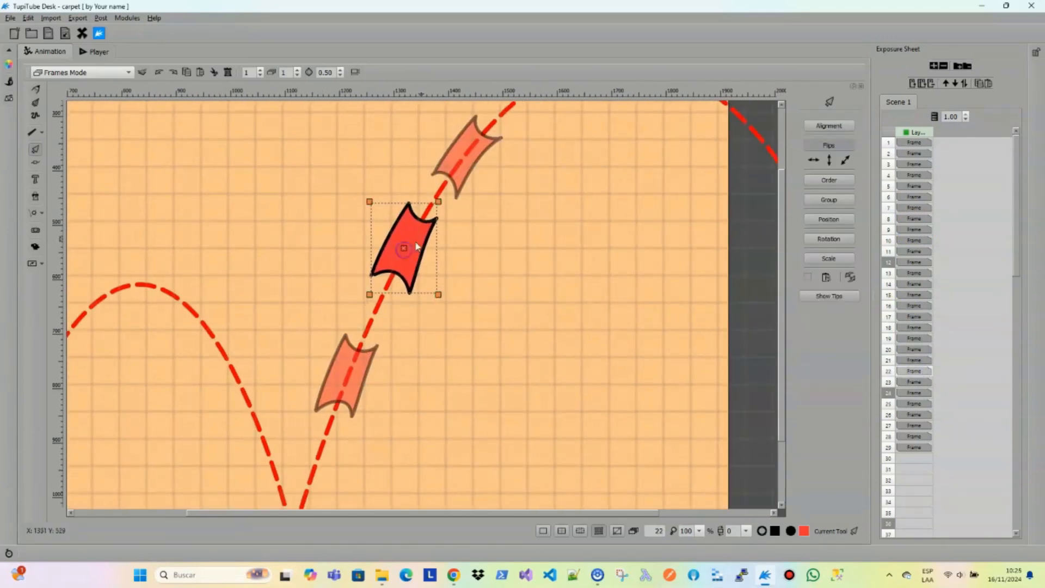
- Go through frames 23 to 28 and correct the carpet spacing on the last arch, shifting the frame 25 carpet farther along the path
click(914, 382)
click(401, 280)
click(913, 393)
click(466, 217)
click(913, 404)
click(496, 203)
mouse_move(496, 203)
mouse_down()
mouse_move(498, 189)
mouse_move(509, 206)
mouse_up()
click(914, 414)
click(550, 191)
click(913, 415)
click(914, 426)
click(917, 437)
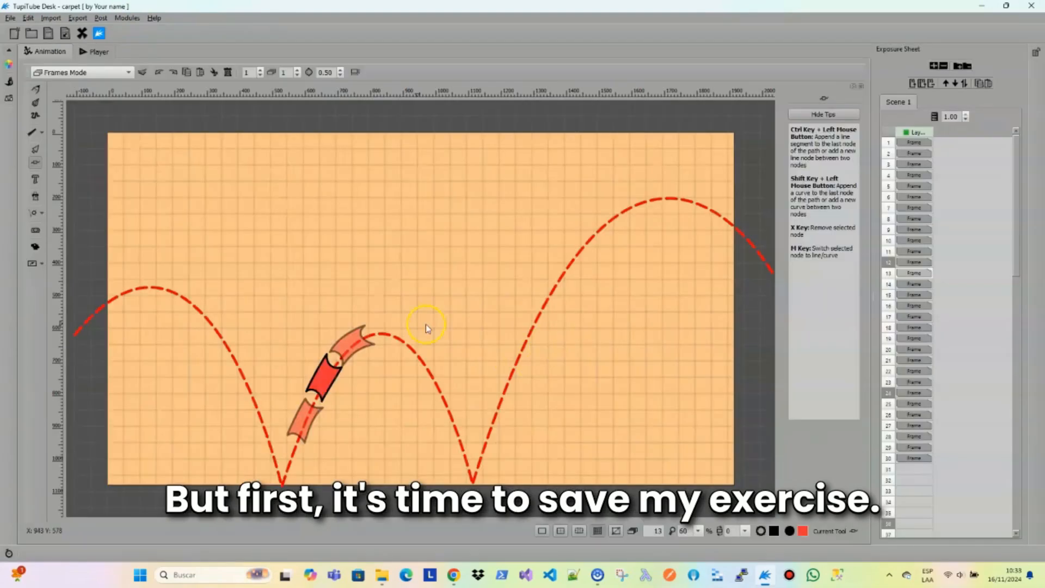
- Save the project under the new name "magic carpet" in the captures folder
click(65, 33)
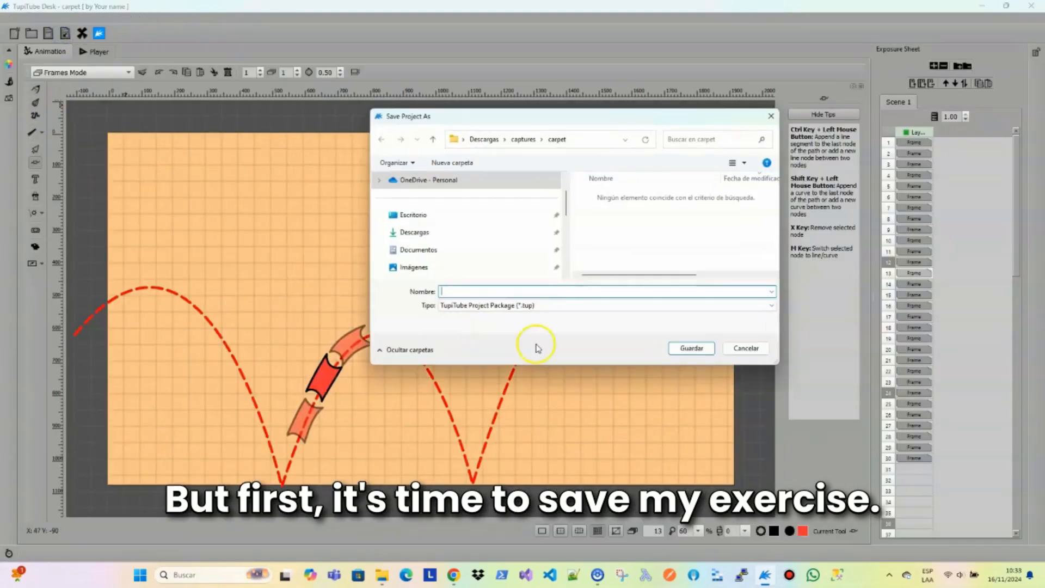
click(523, 139)
click(462, 311)
text(carpet)
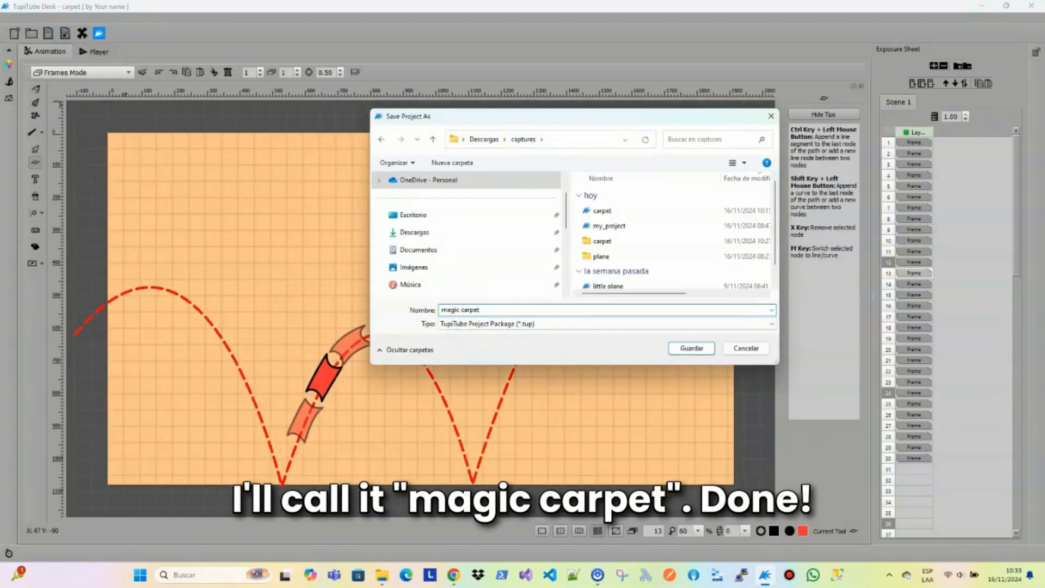
key(Return)
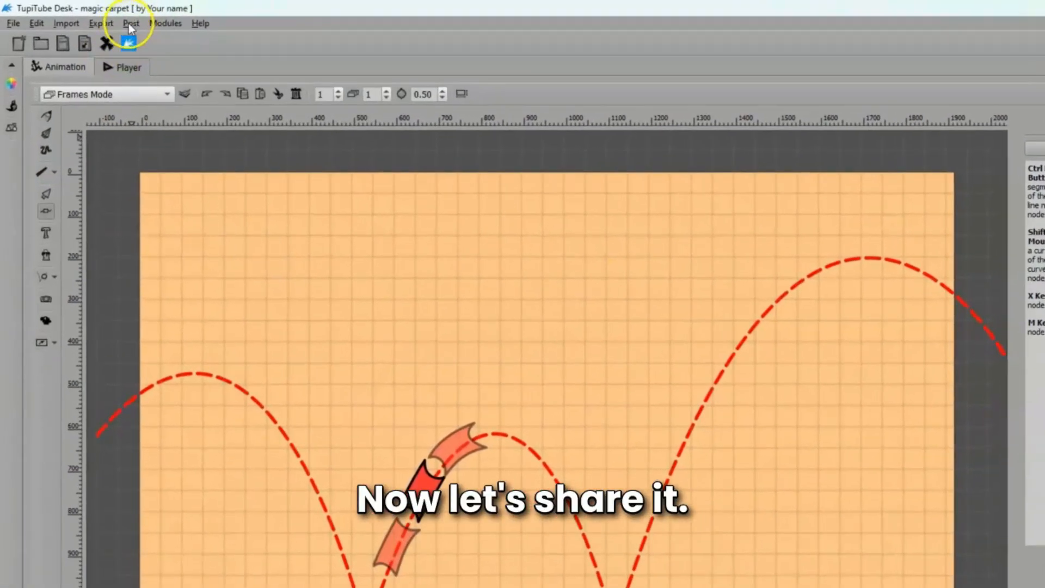
- Start posting the animation and add Scene 1 to the scenes being posted
click(131, 24)
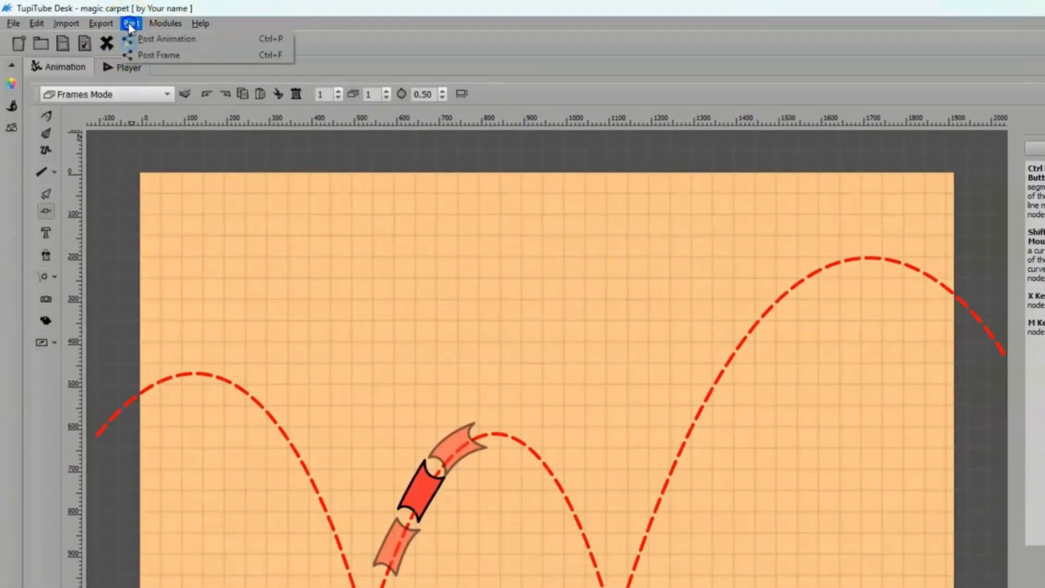
click(167, 39)
click(590, 329)
click(680, 382)
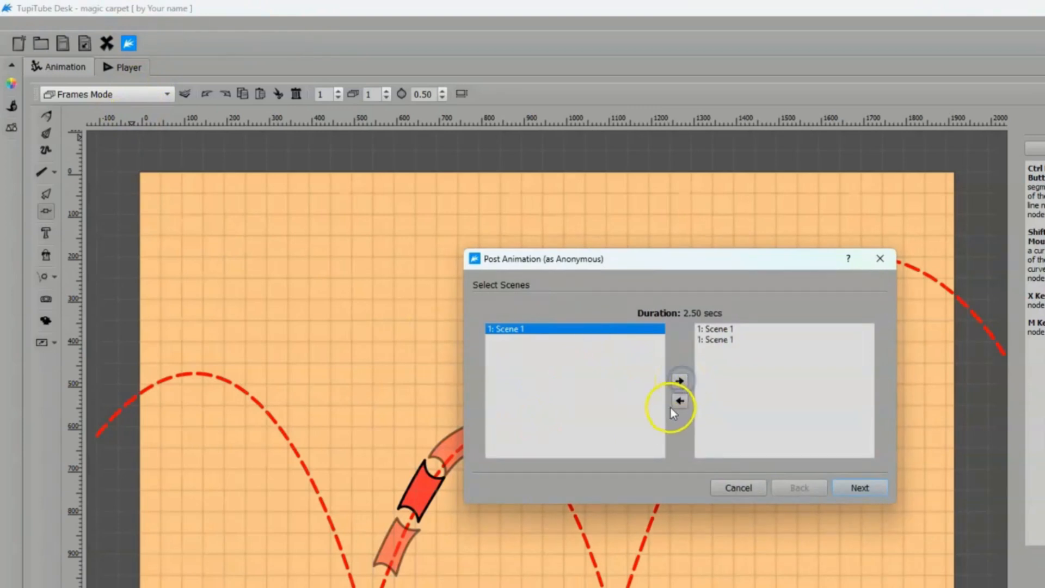
- Post it with the title "Magic Carpet" and the description "My first exercise animating a rectangle!" followed by the author's name in parentheses
click(859, 487)
text(Magic Carpet)
key(Tab)
key(Tab)
key(ctrl+a)
key(BackSpace)
text(My first)
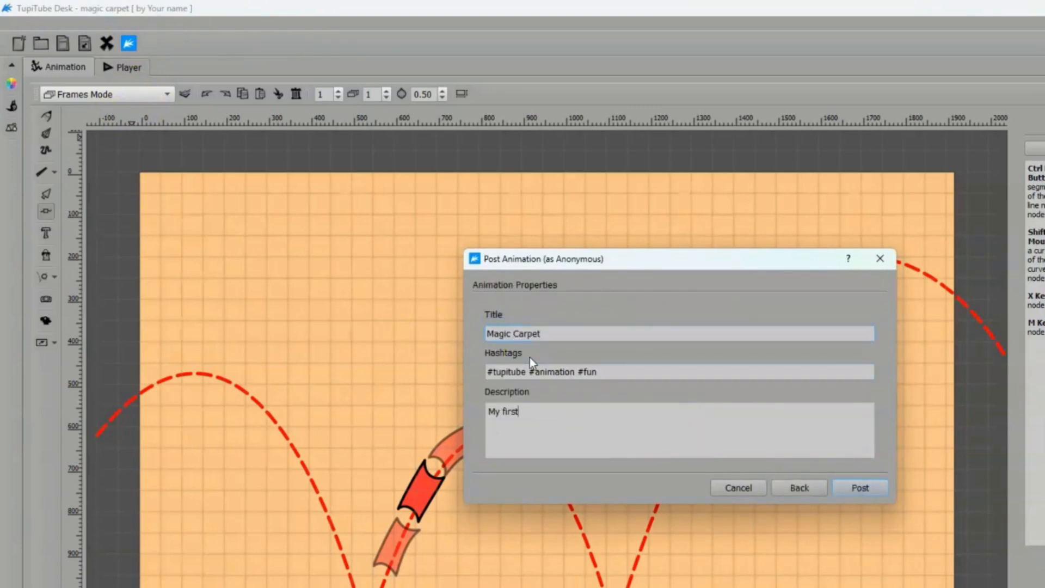
text( exercise animating a rectangle! (By Julie))
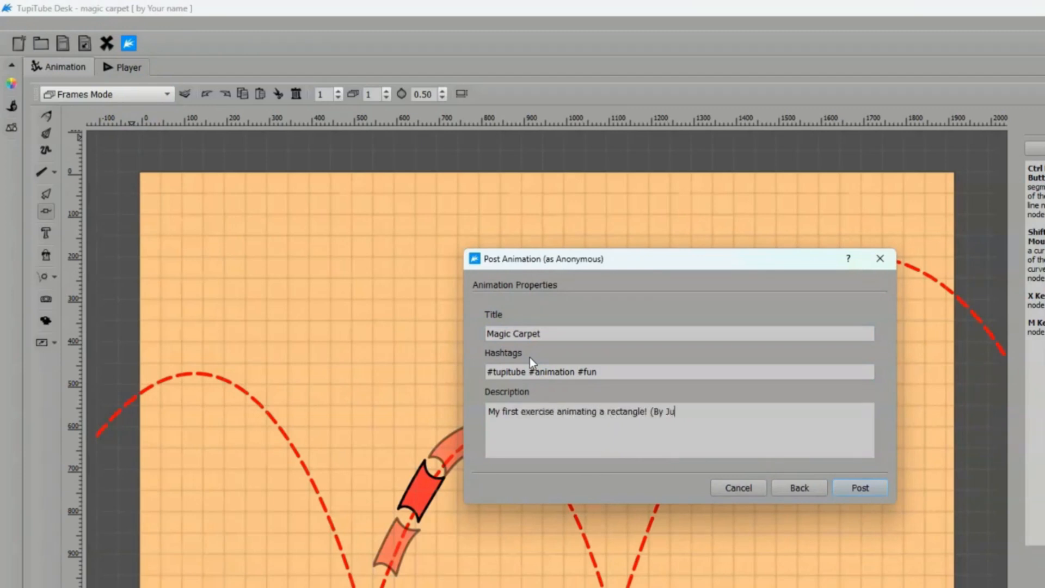
click(871, 488)
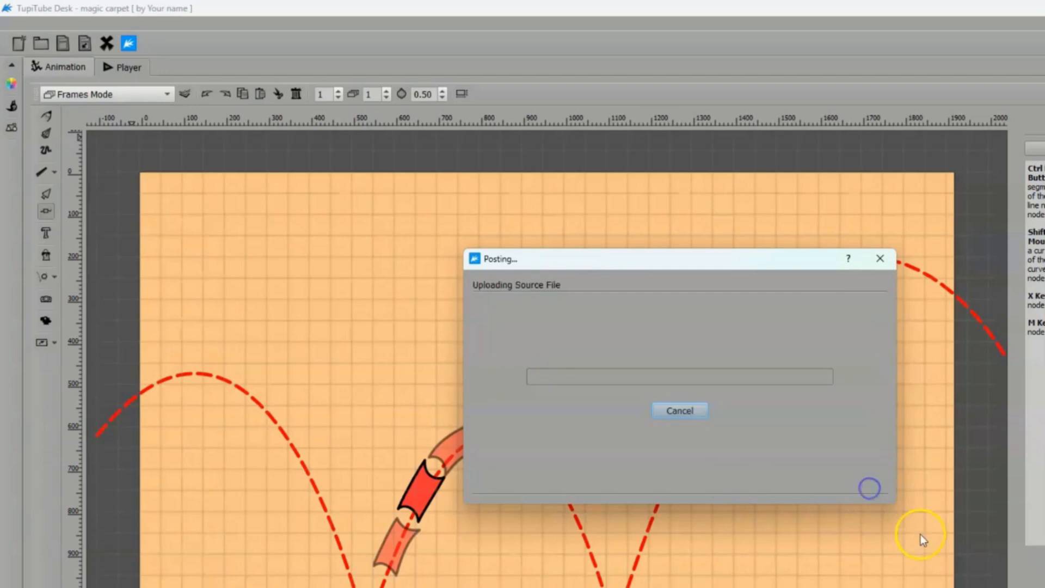